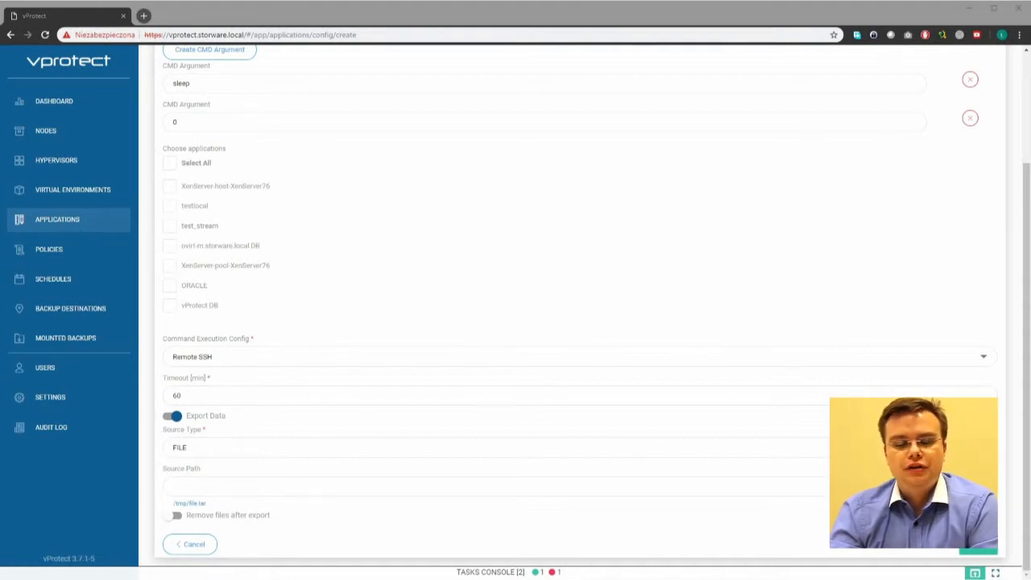
Step: Paste the OVM Manager config directory as Source Path and save the ORACLE VM configuration command config
click(207, 489)
text(/u01/app/oracle/ovm-manager-3/ config)
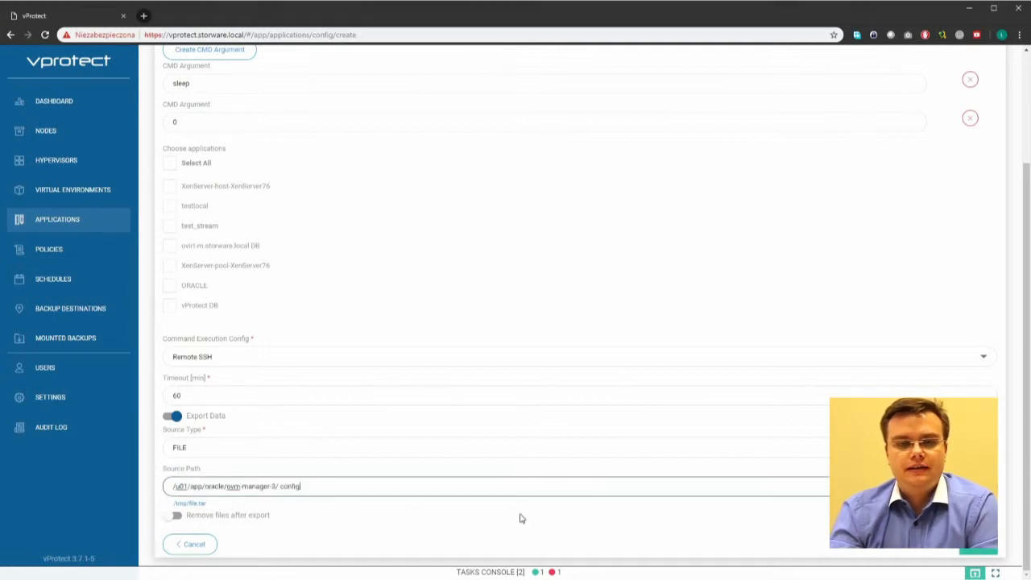
click(979, 551)
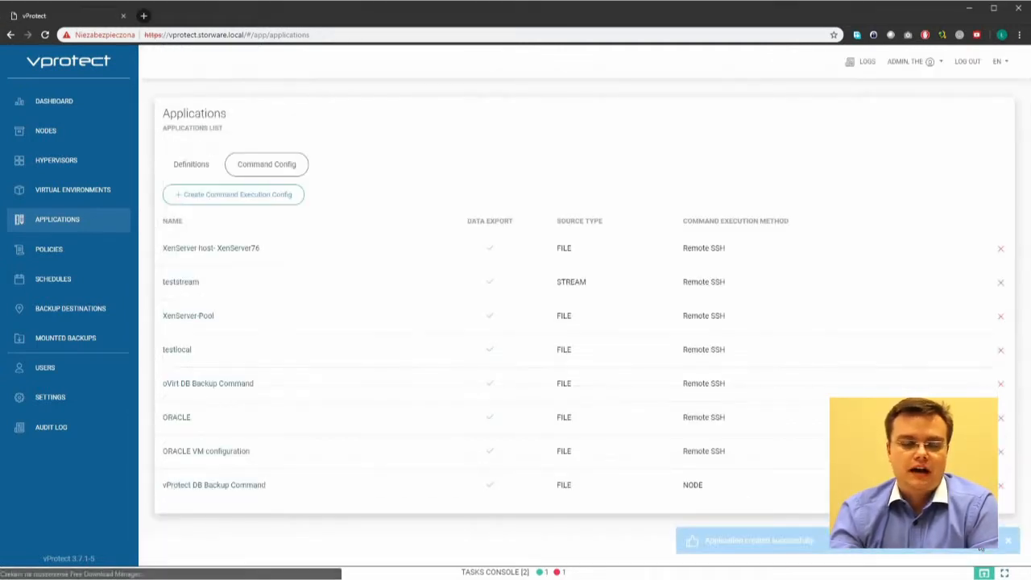
Step: Start a new application definition named 'ovm-m.lab.local ORACLE VM configuration'
click(185, 166)
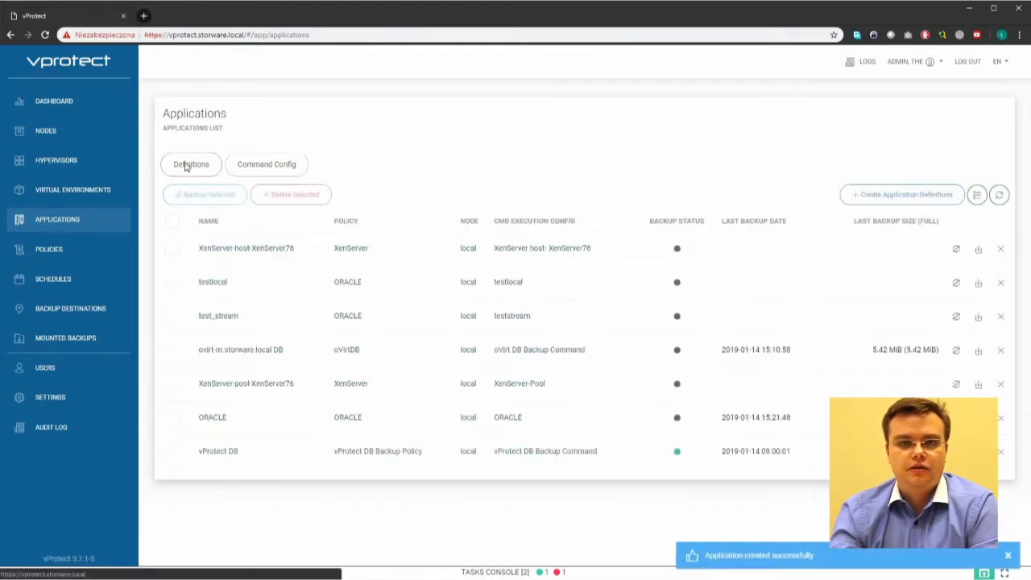
click(892, 195)
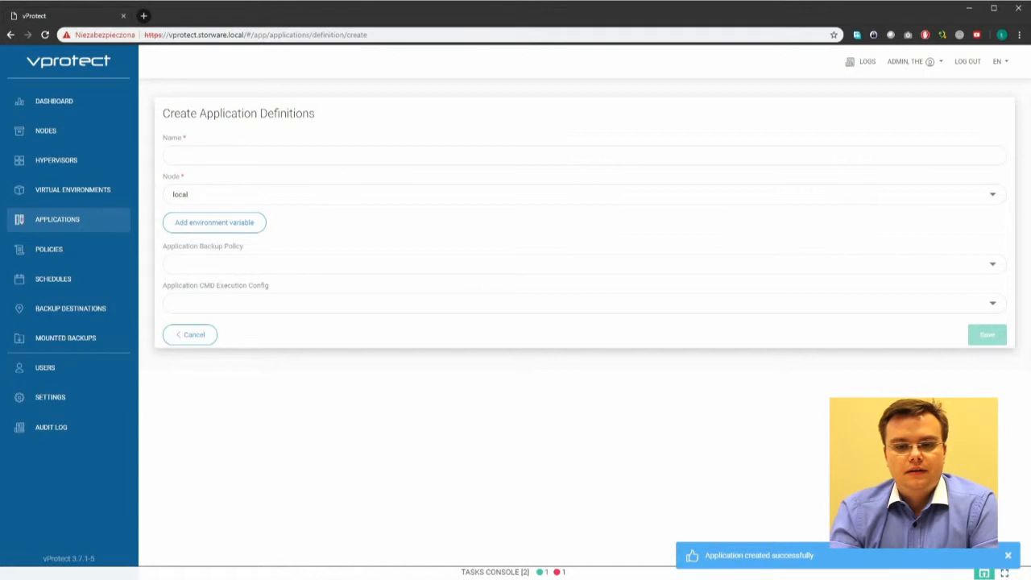
key(alt+Tab)
click(233, 150)
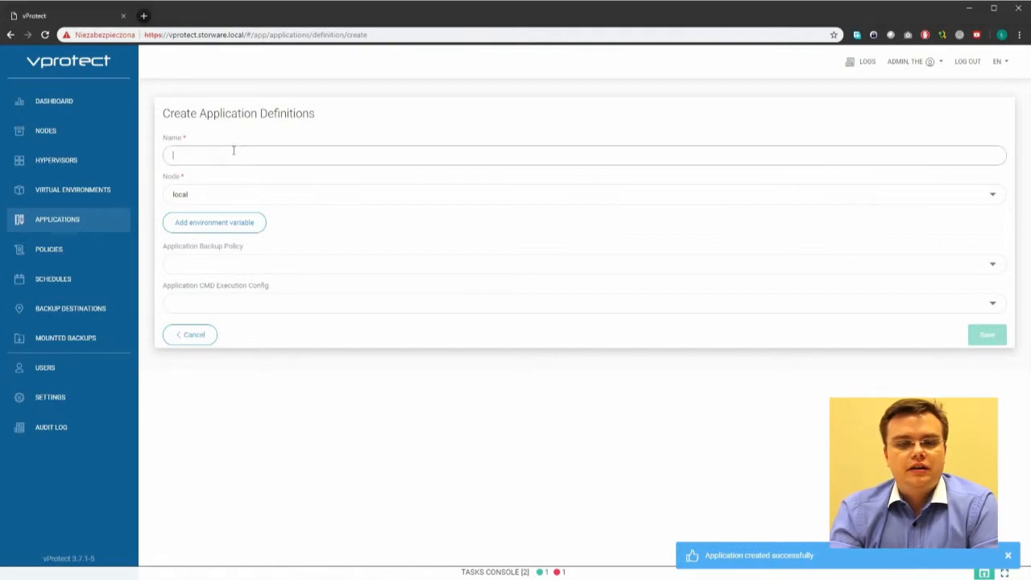
text(ORACLE VM configuration)
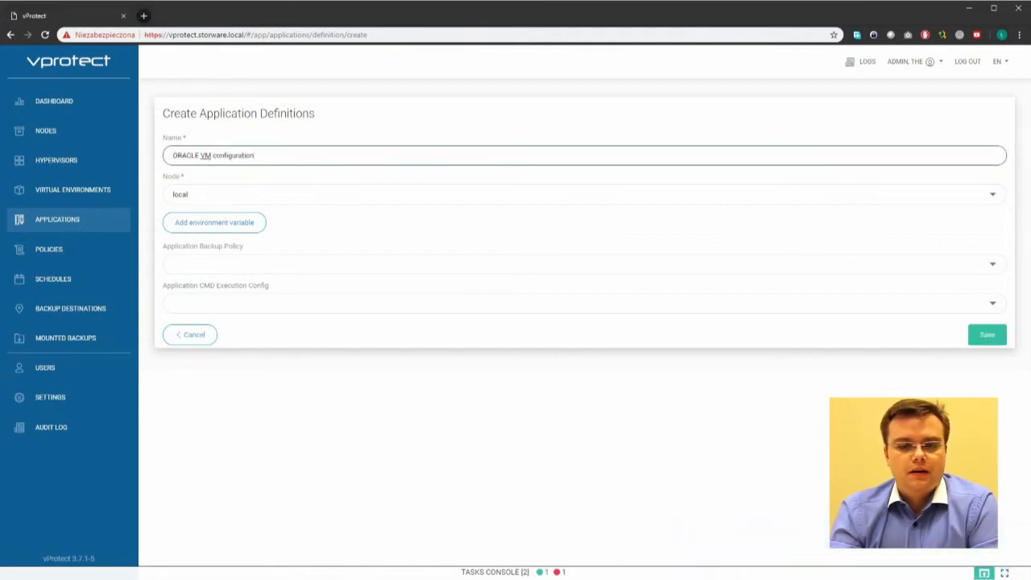
key(alt+Tab)
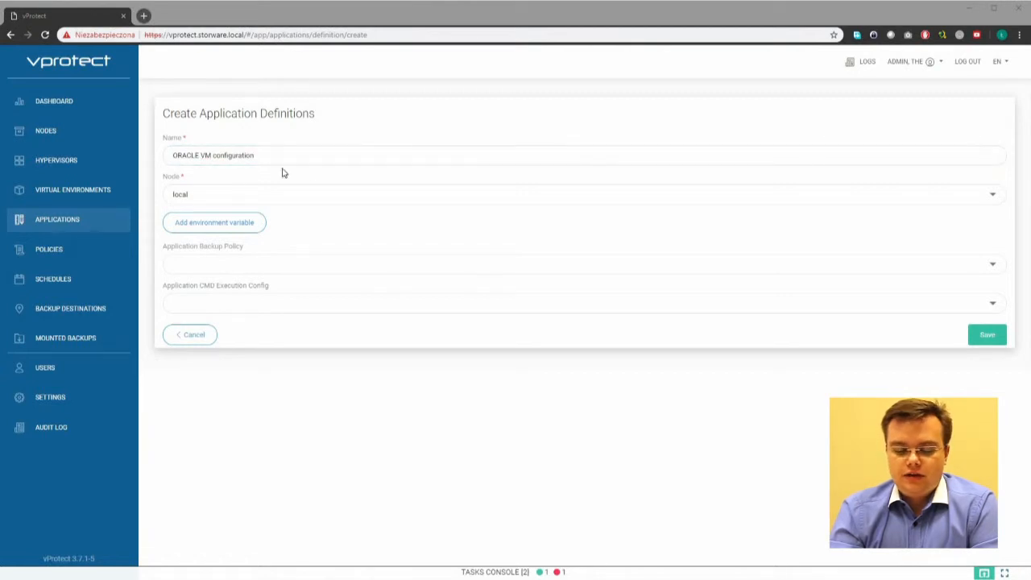
click(167, 155)
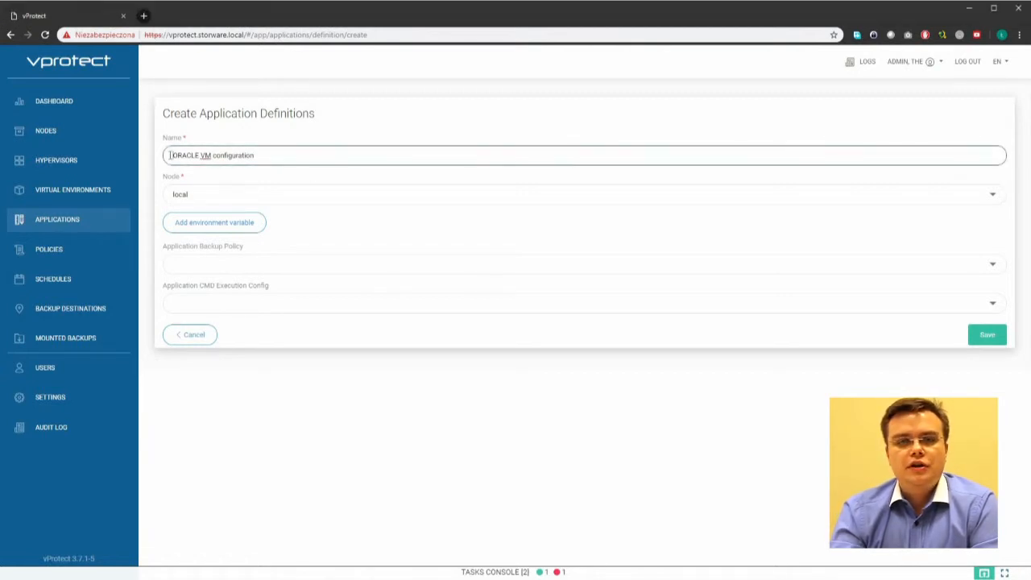
text(ovm-m.lab.local)
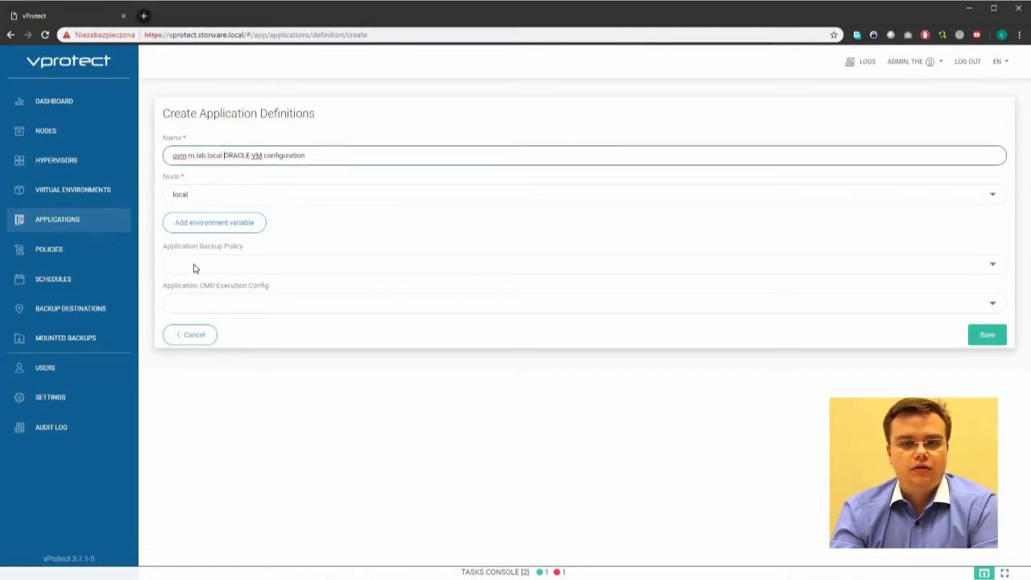
Step: Select the ORACLE backup policy and the ORACLE VM configuration command config
click(197, 268)
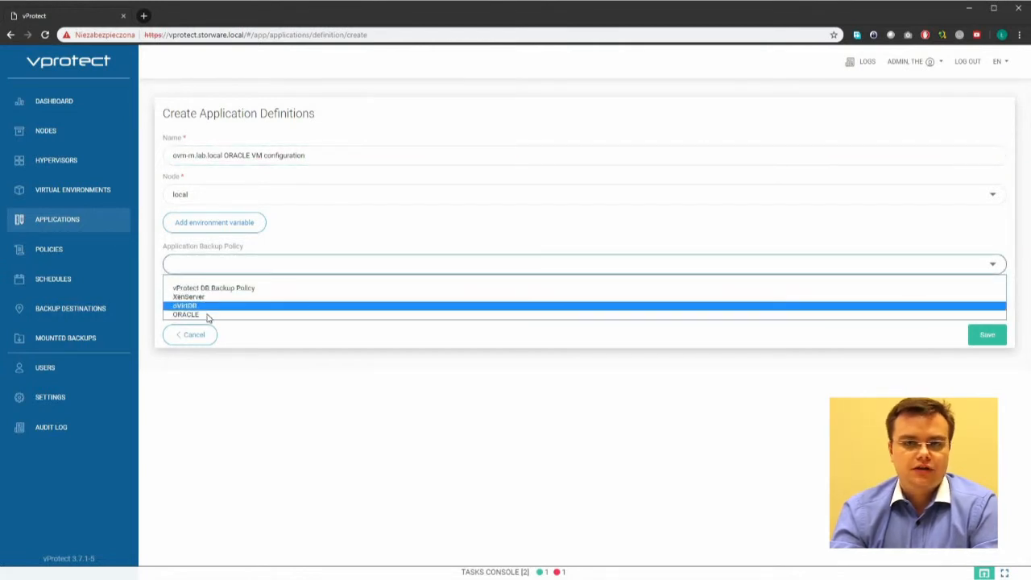
click(208, 316)
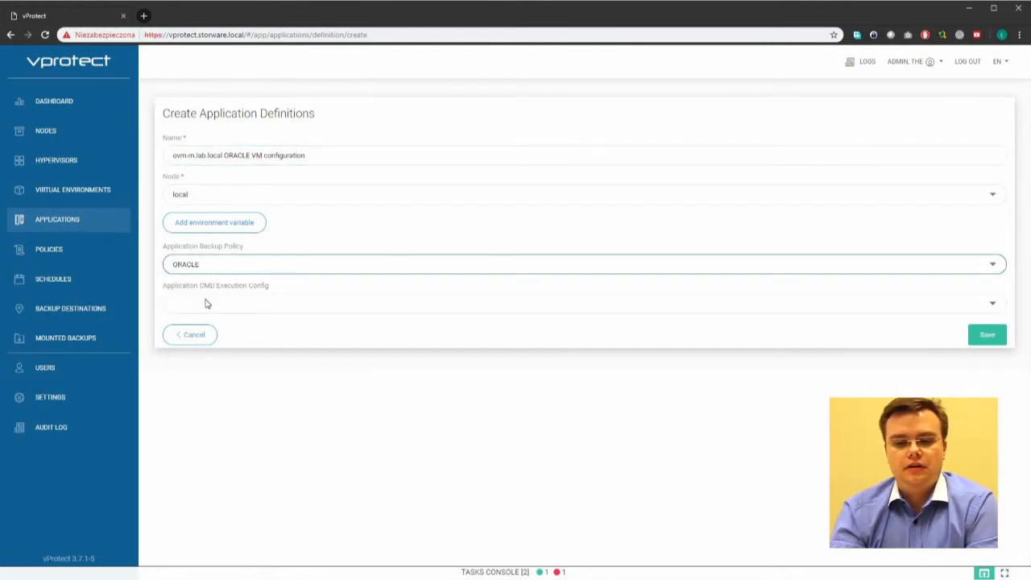
click(205, 303)
click(206, 304)
click(206, 304)
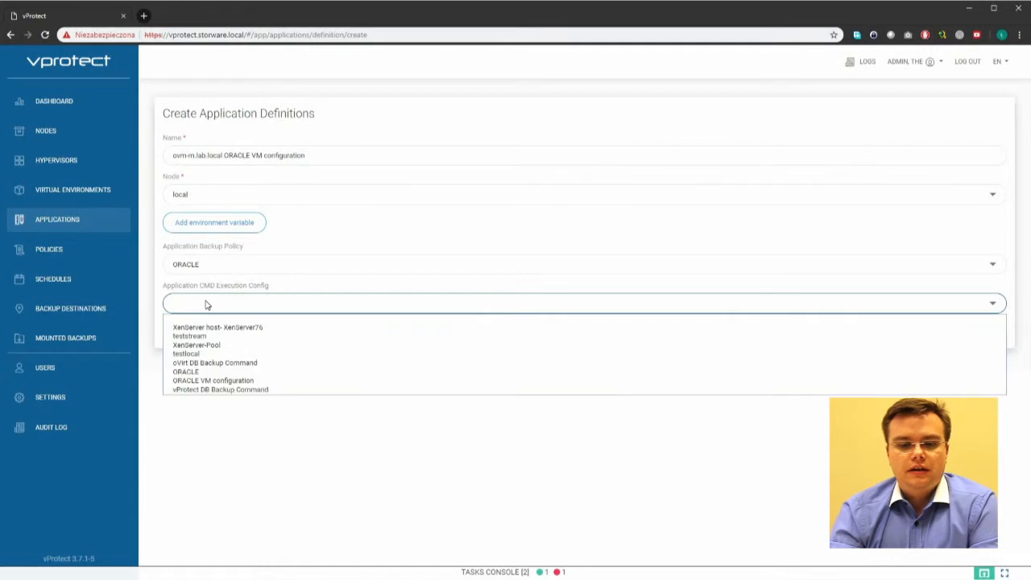
click(231, 381)
Step: Enter SSH host ovm-m.lab.local, user root and the password, then save the definition
click(214, 349)
text(ovm-m.lab.local)
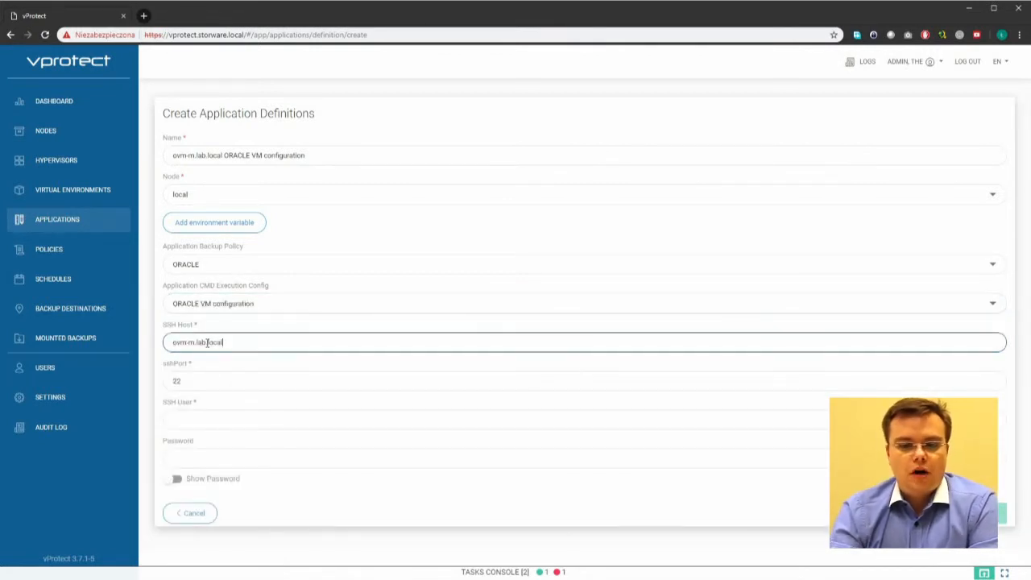
click(187, 425)
text(root)
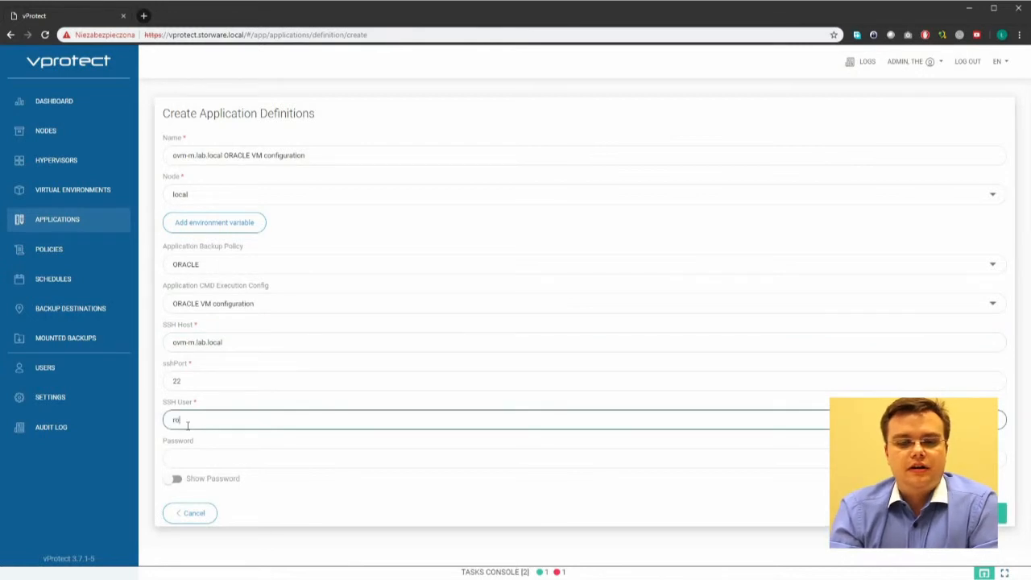
key(Tab)
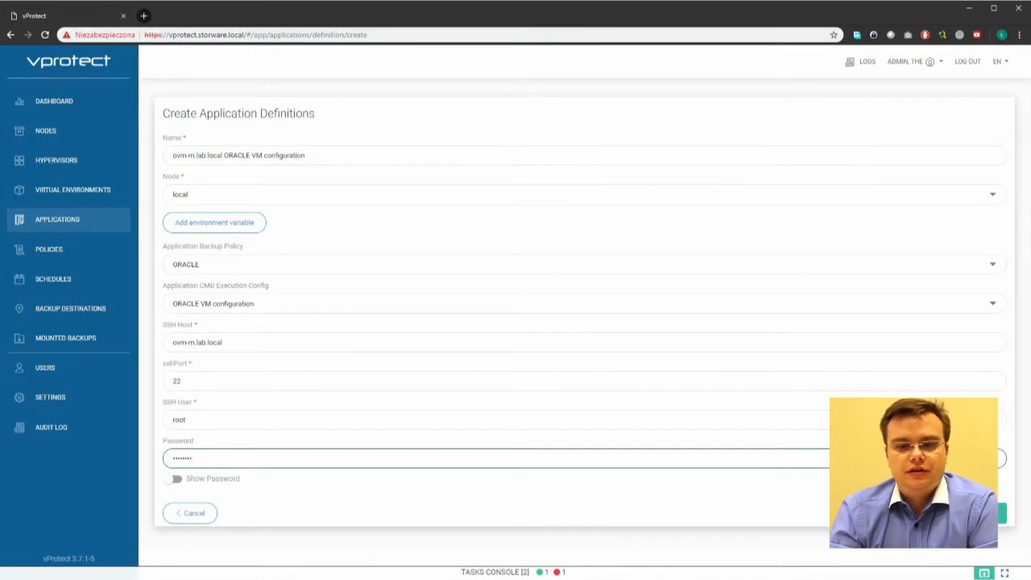
key(Return)
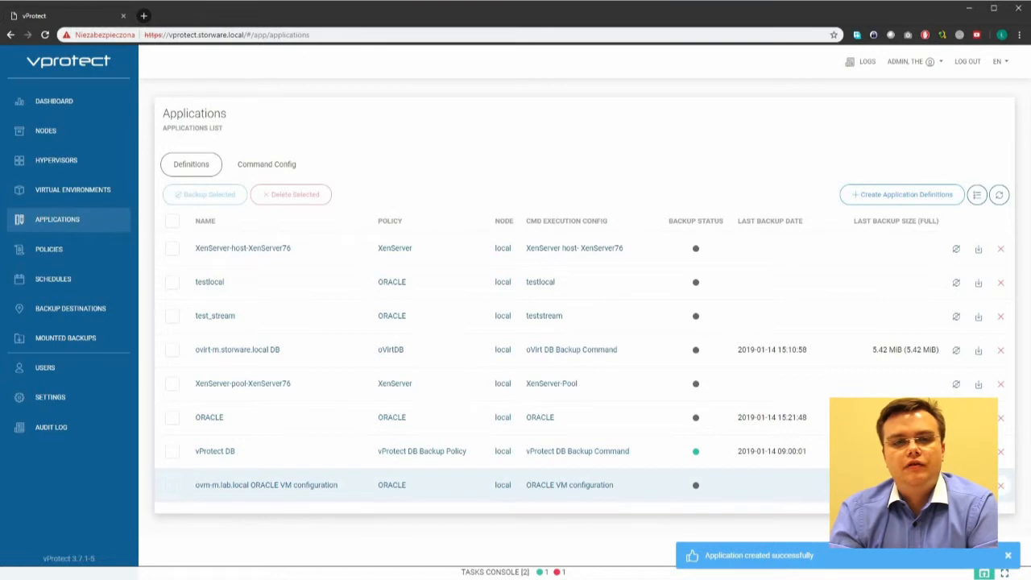
Step: Run a Full backup of the new application to DataDomain - ddboost
click(956, 485)
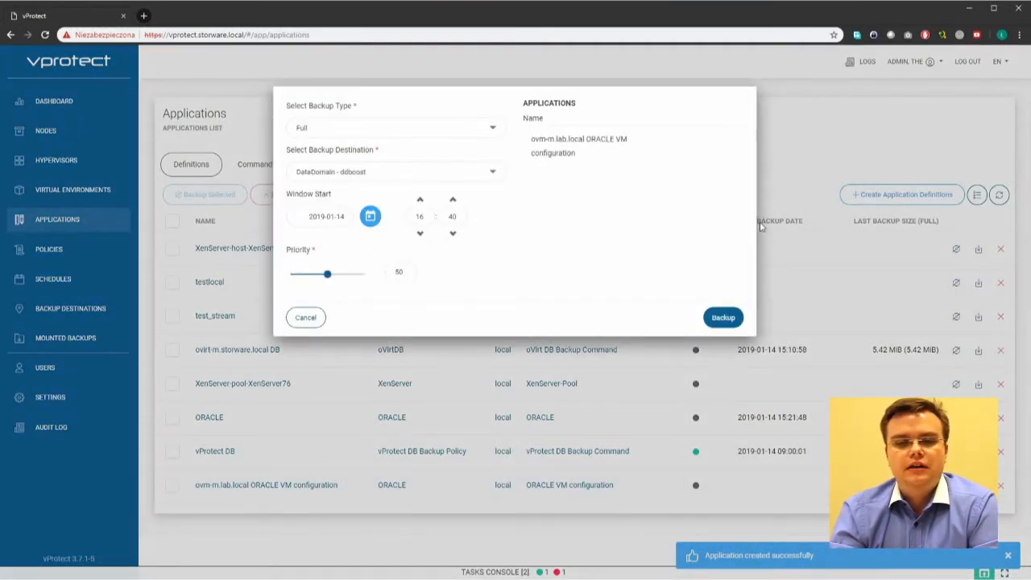
click(357, 129)
click(359, 141)
click(379, 172)
click(379, 185)
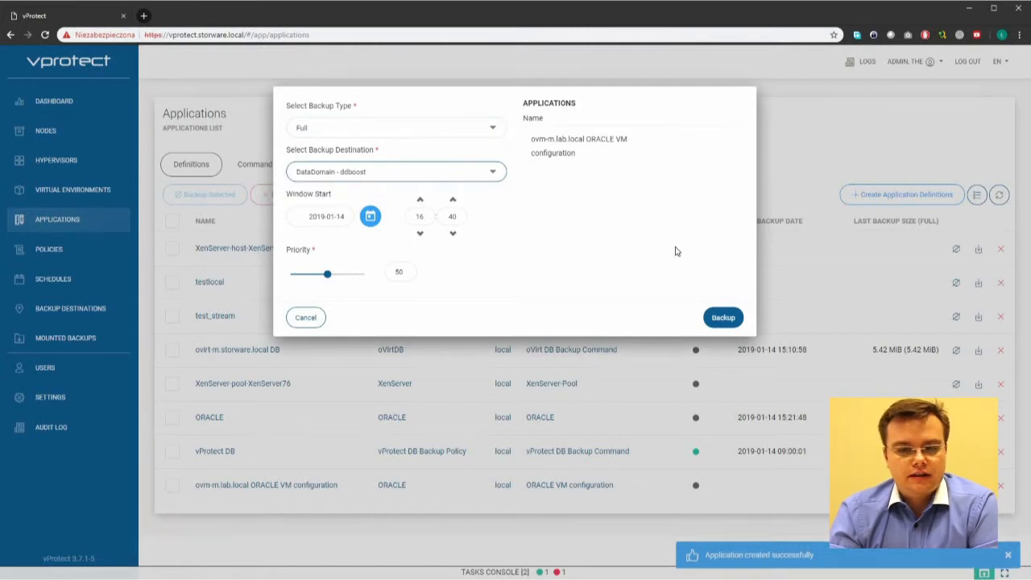
click(719, 317)
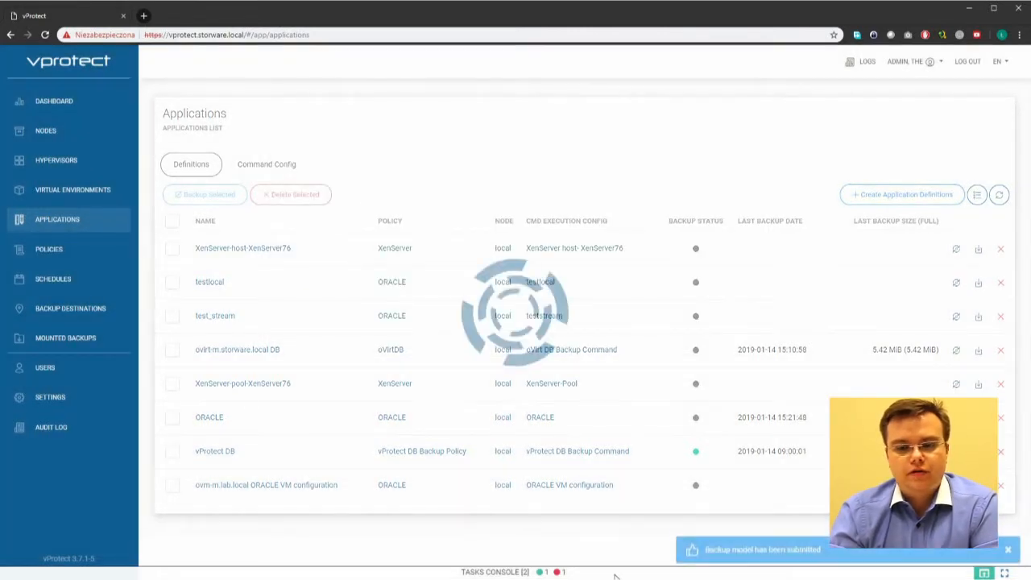
Step: Remove all finished tasks from the Tasks Console and wait for the backup to complete
click(618, 572)
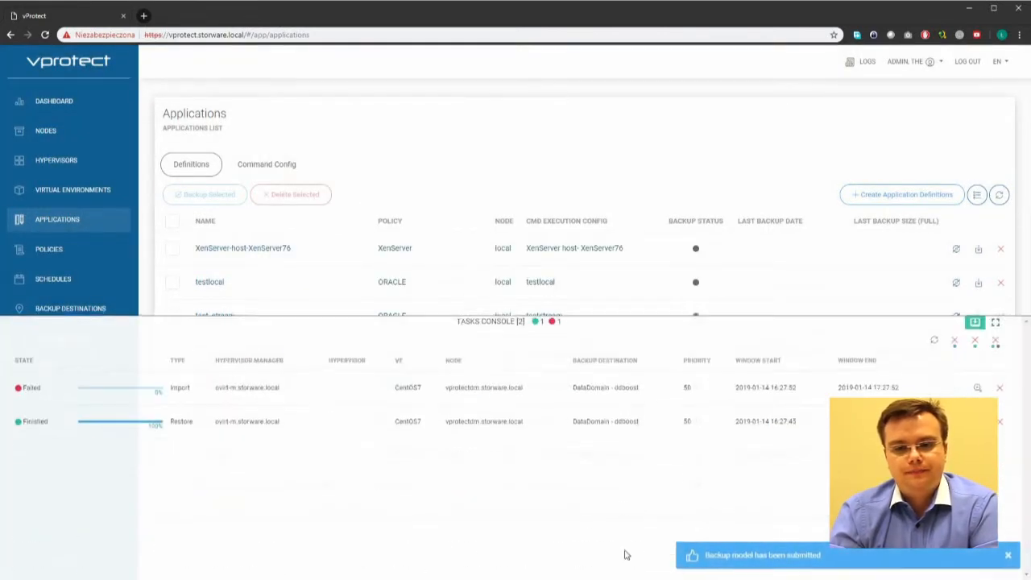
click(976, 341)
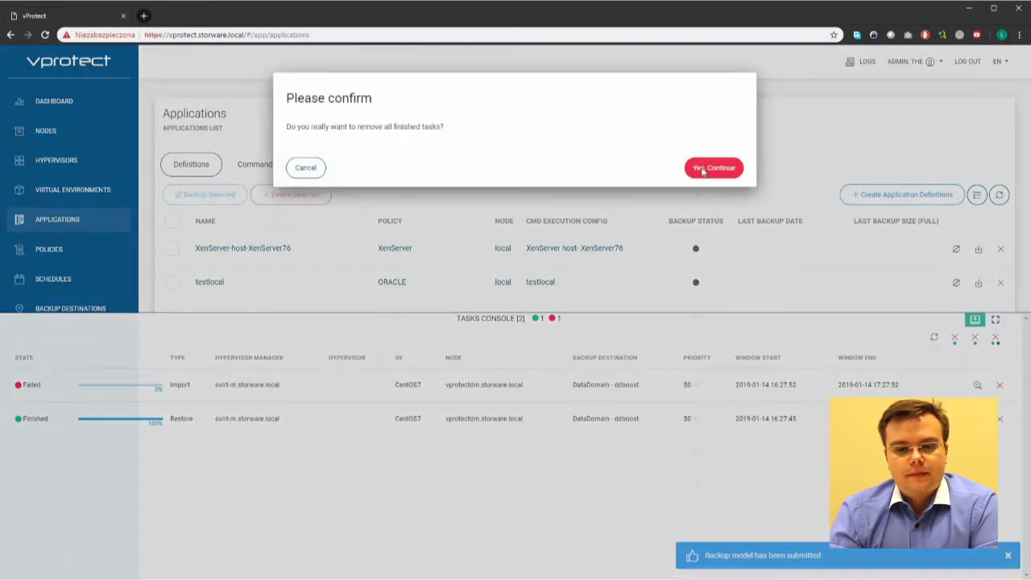
click(703, 169)
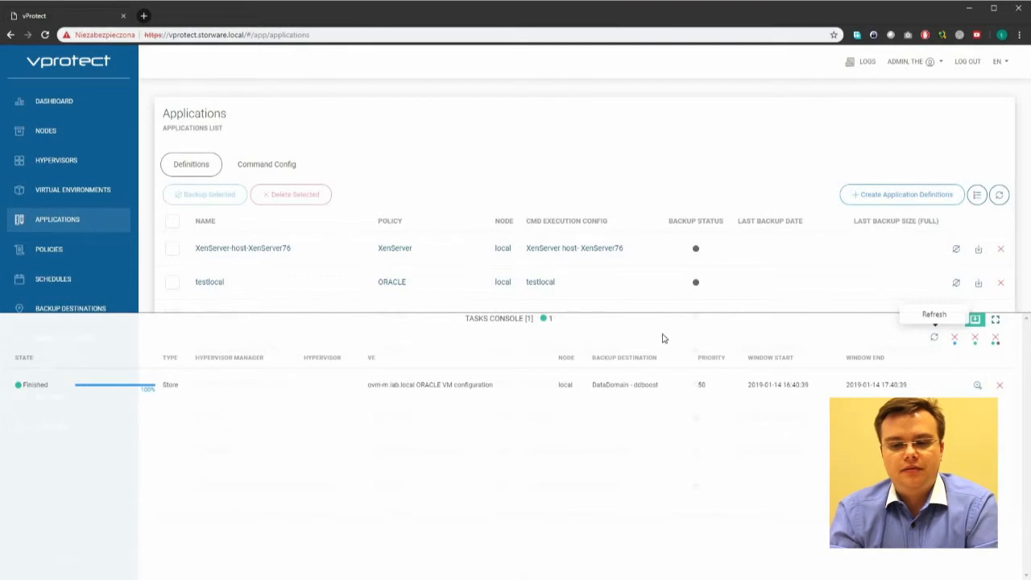
click(573, 320)
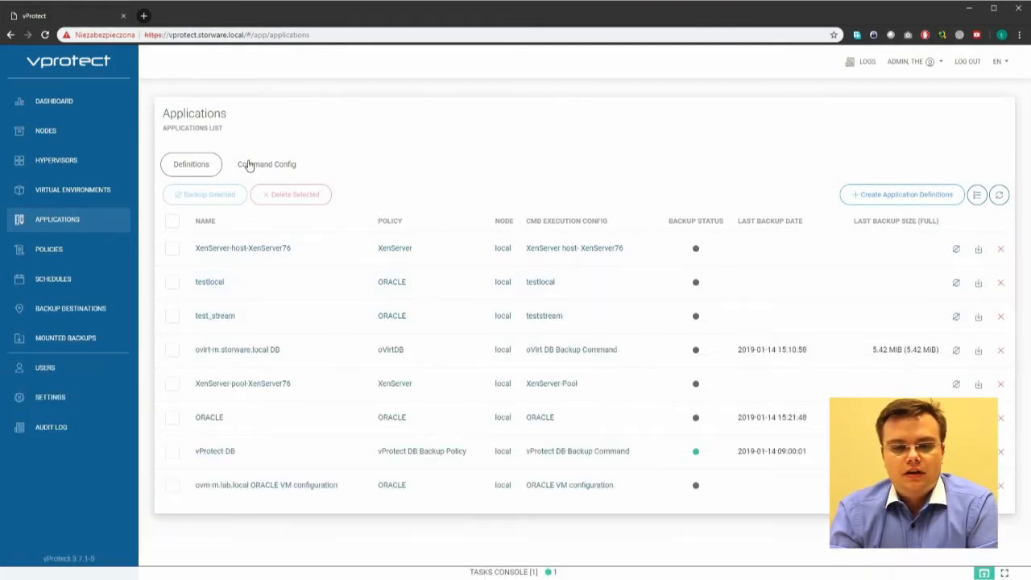
click(250, 166)
Step: Name a new command config 'ORACLE VM DB' with the BackupDatabase tool path as first argument
click(235, 196)
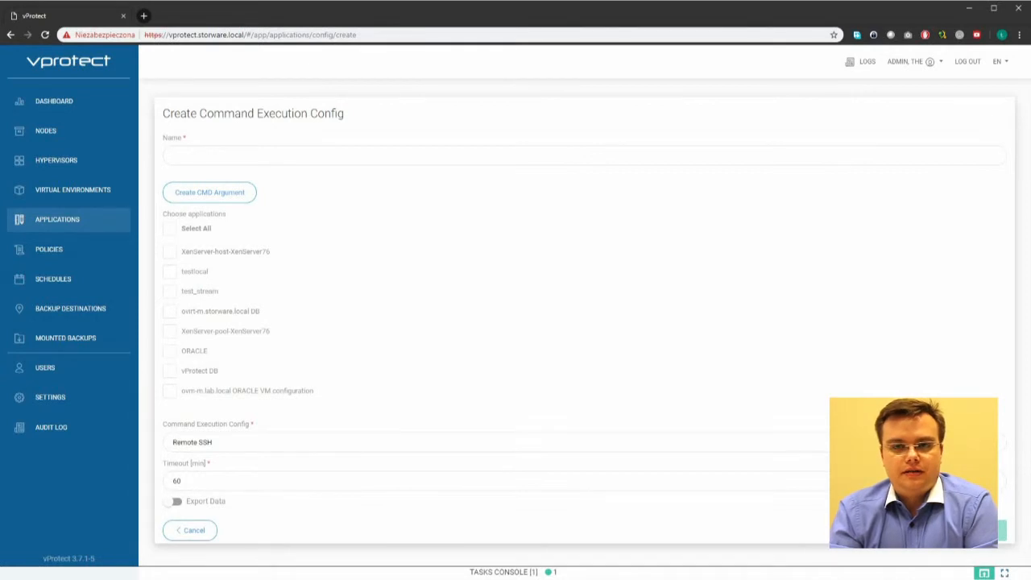
click(298, 154)
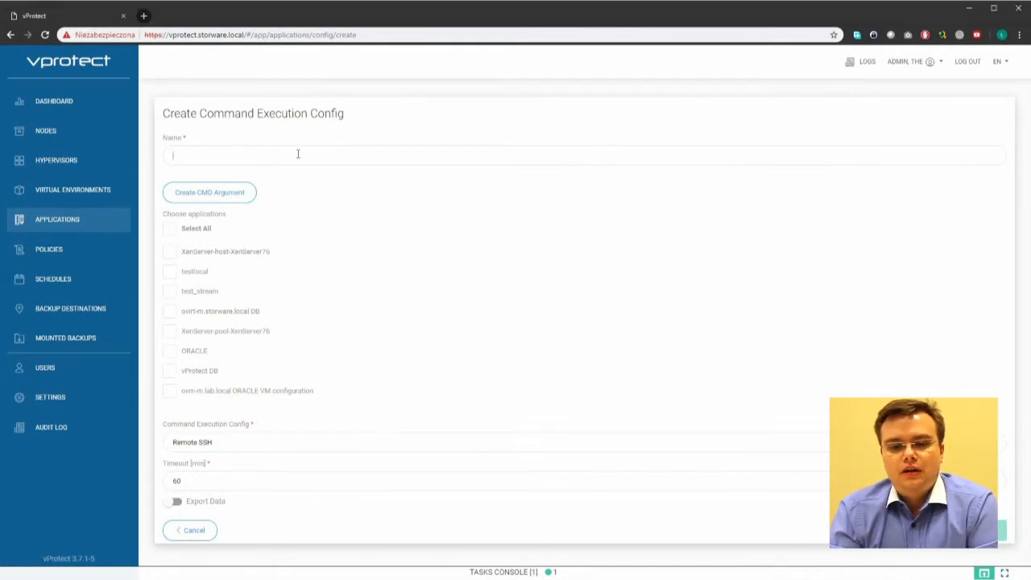
text(ORACLE VM)
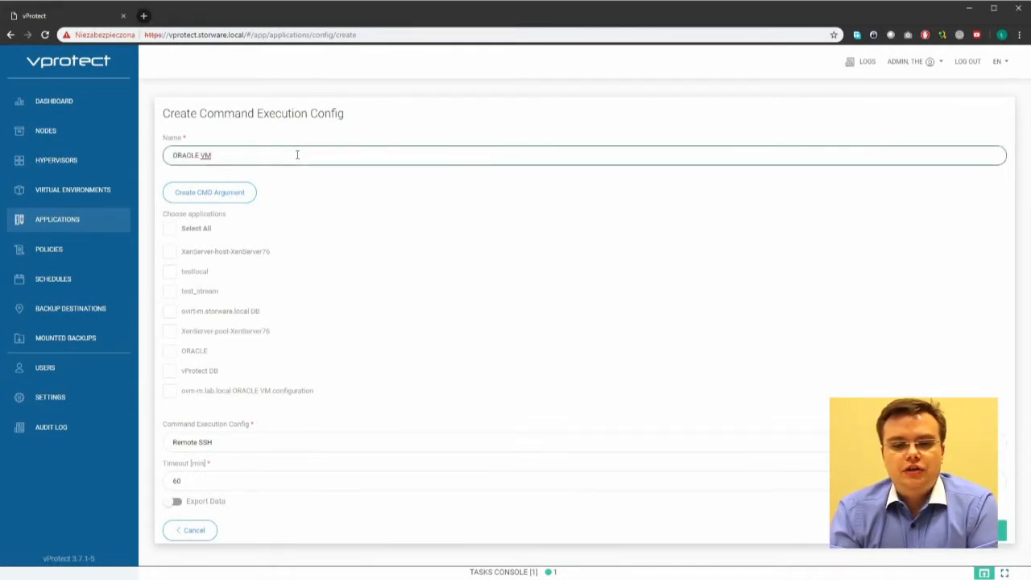
text(DB)
click(218, 198)
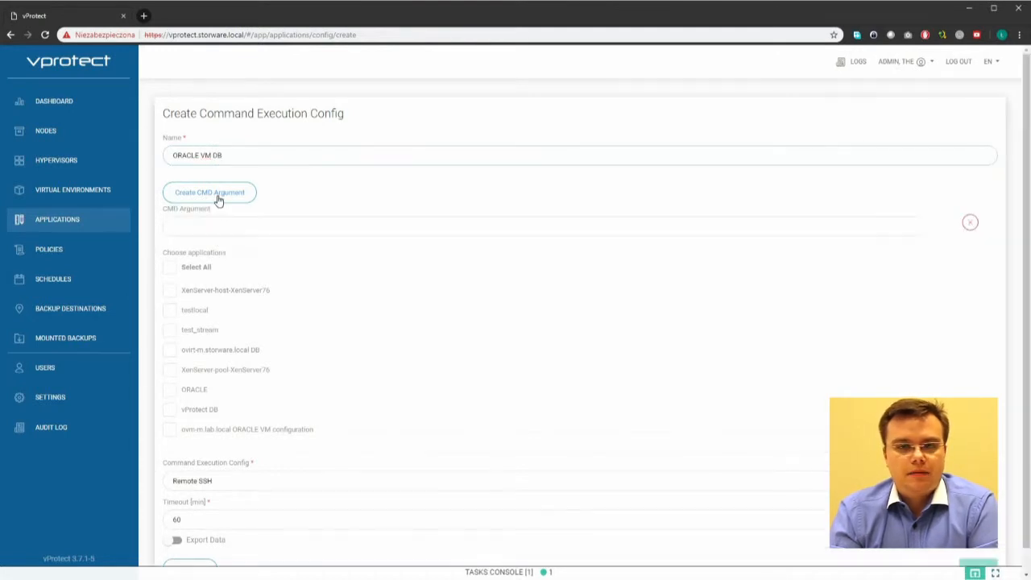
click(218, 199)
click(217, 199)
click(218, 199)
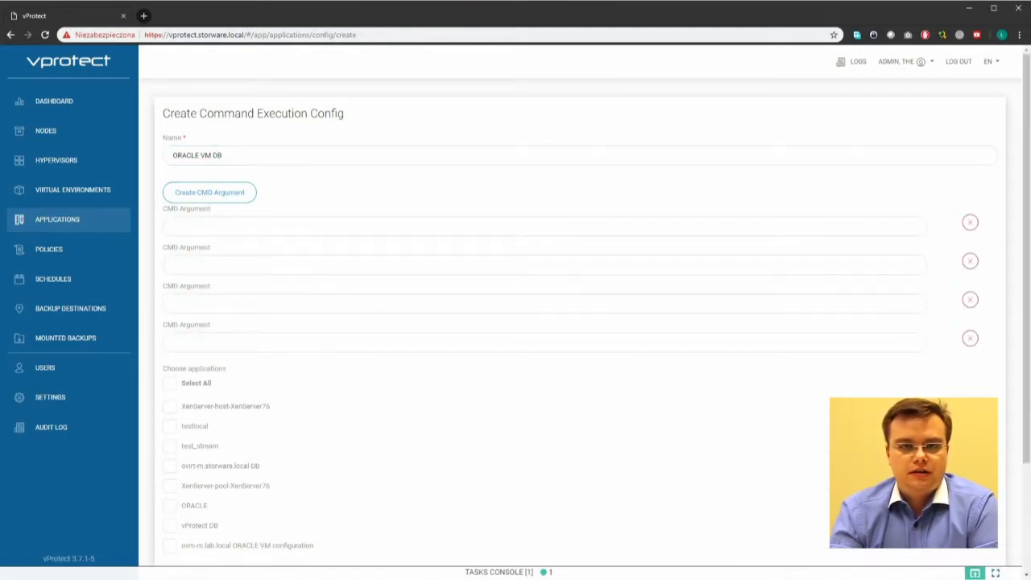
key(alt+Tab)
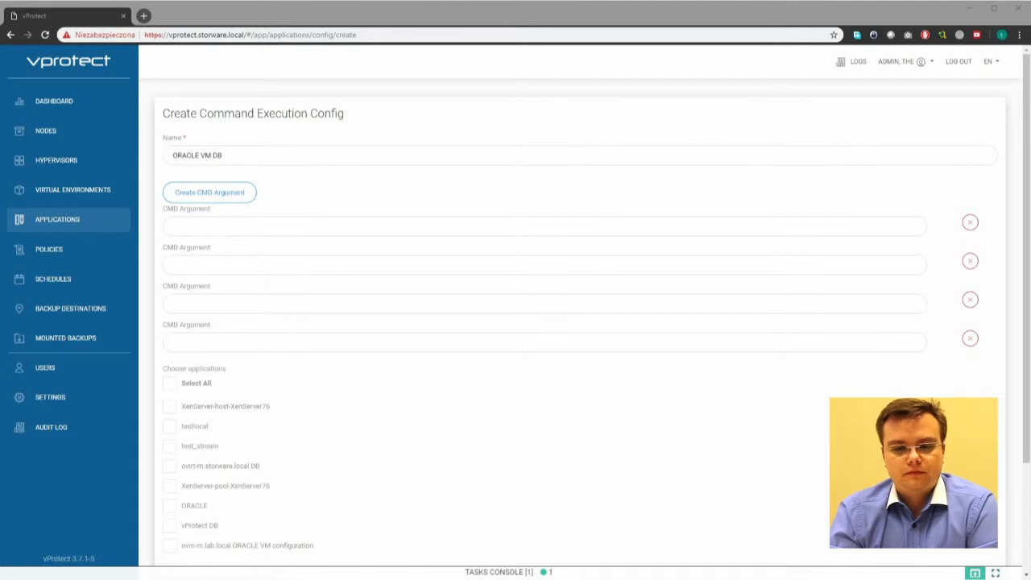
click(218, 232)
text(/u01/app/oracle/ovm-manager-3/ovm_tools/bin/BackupDatabase)
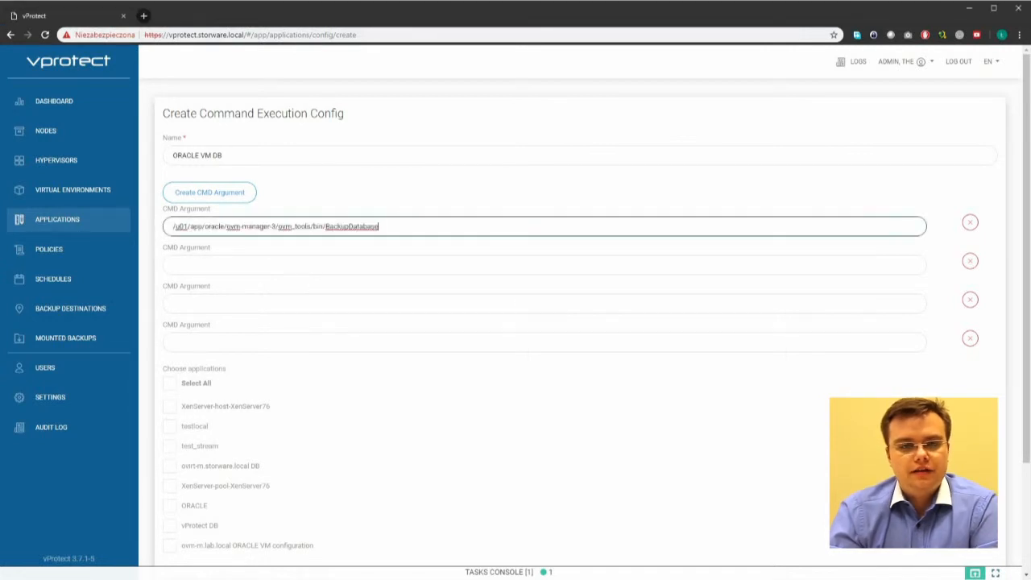
key(alt+Tab)
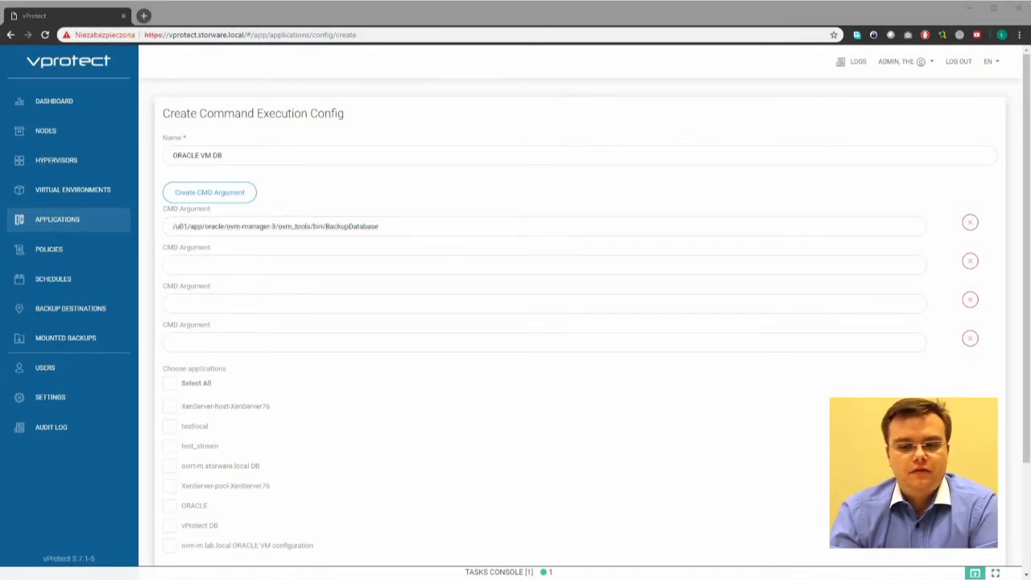
Step: Add the -u username, -p password and -w command arguments
click(184, 267)
text(-u)
click(189, 303)
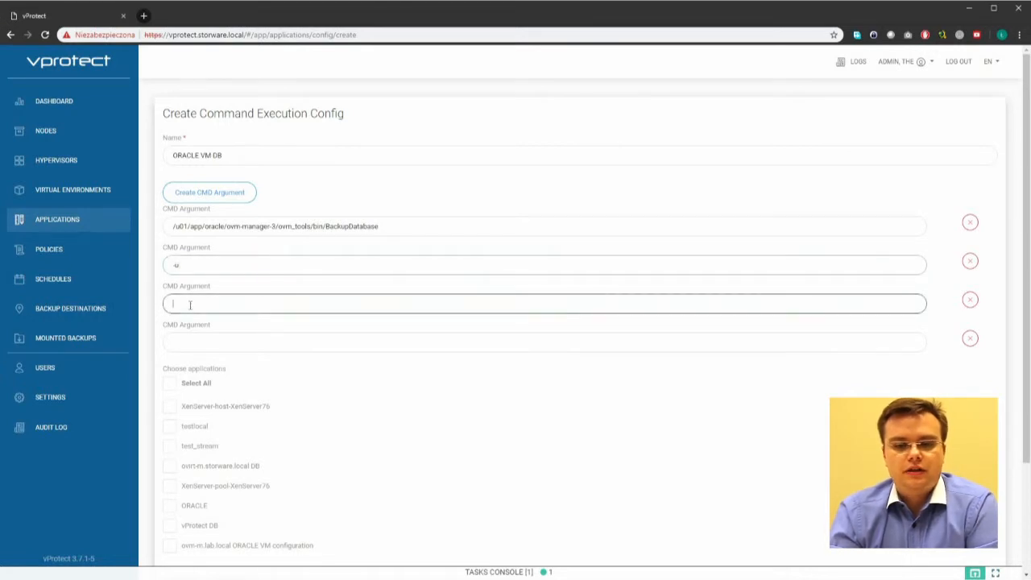
text(-dmi)
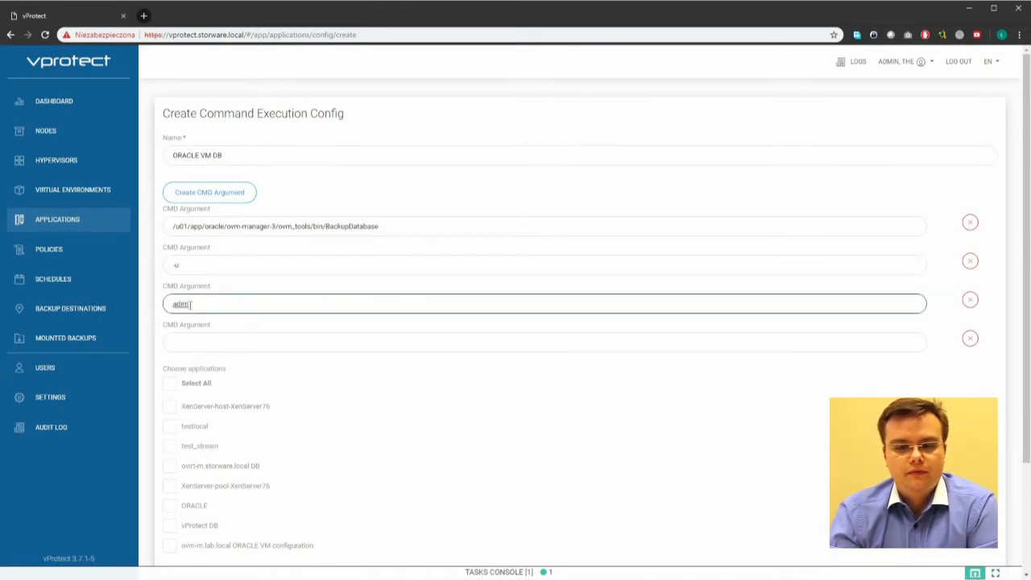
key(BackSpace)
key(BackSpace)
text(min)
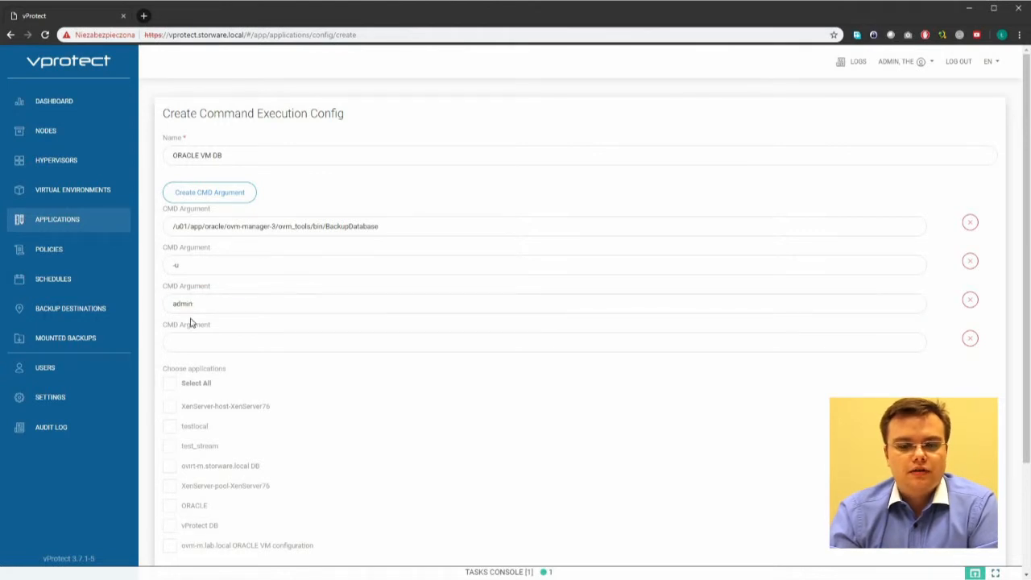
click(205, 350)
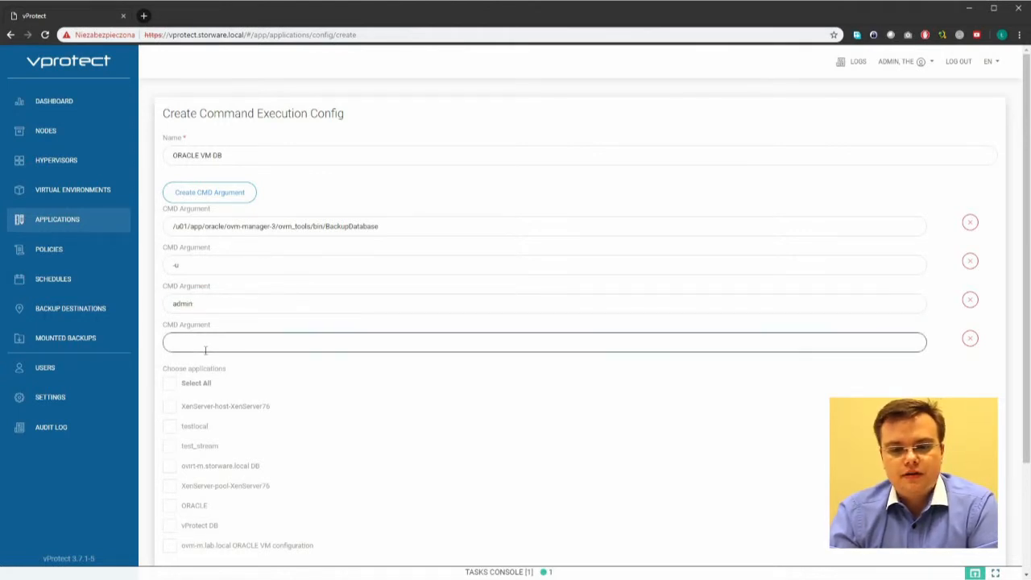
text(-p)
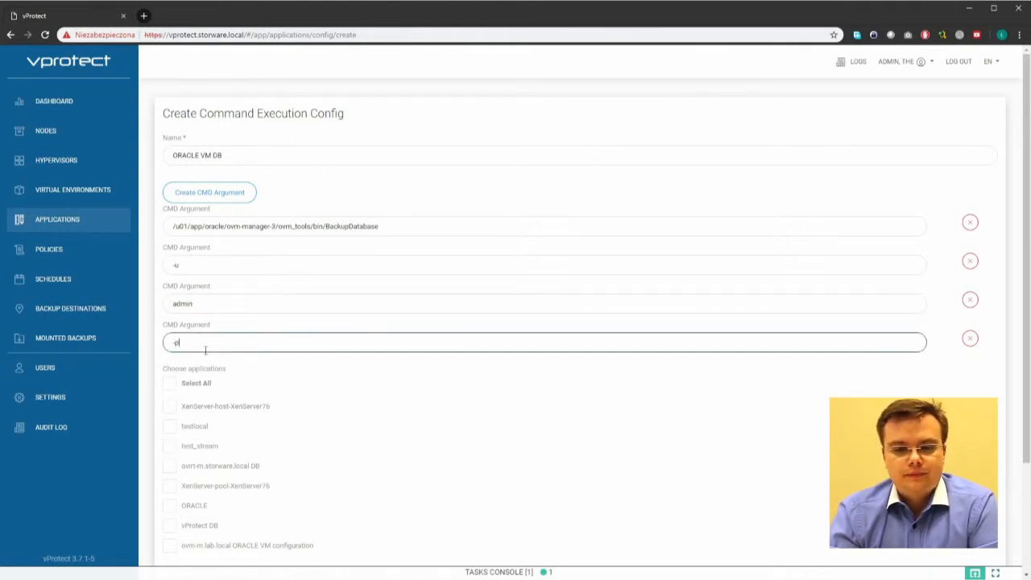
click(180, 198)
click(180, 198)
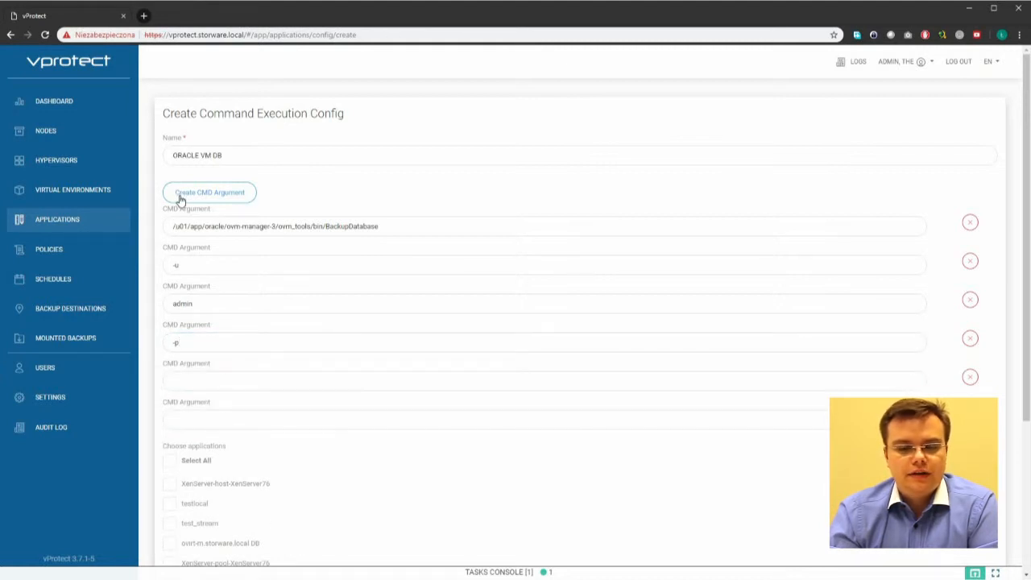
click(191, 380)
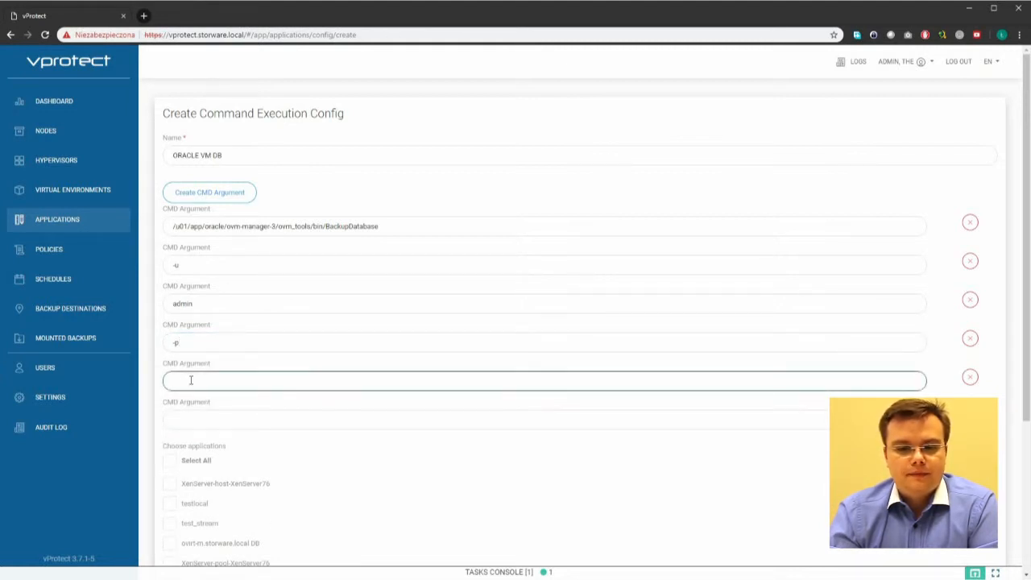
text(Pass)
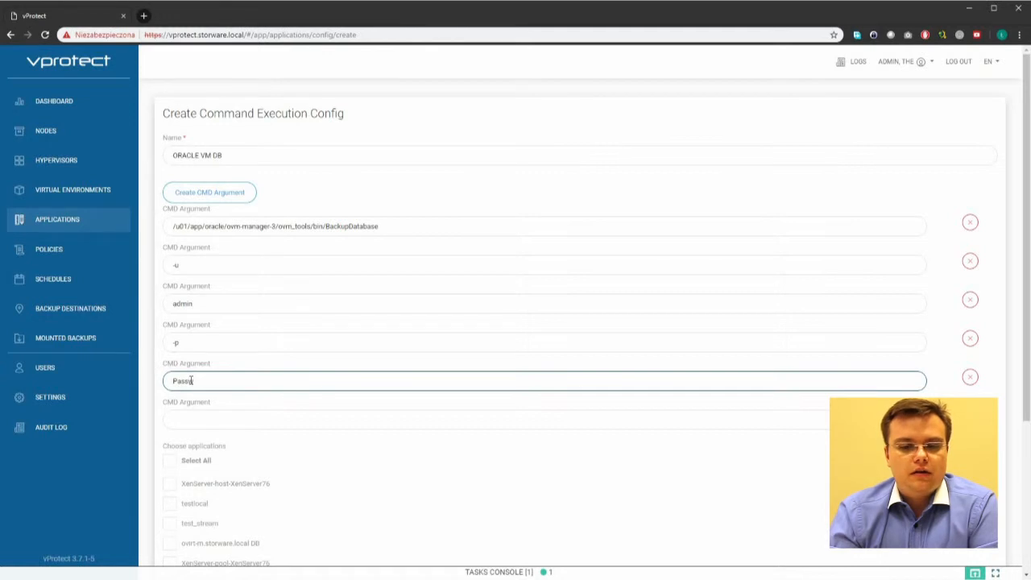
text(w0rd)
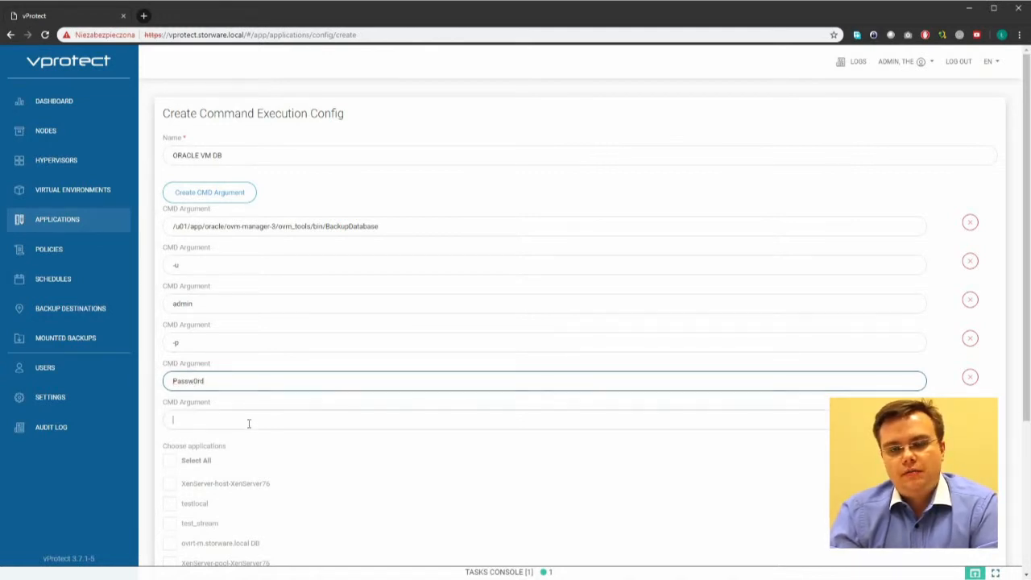
click(249, 423)
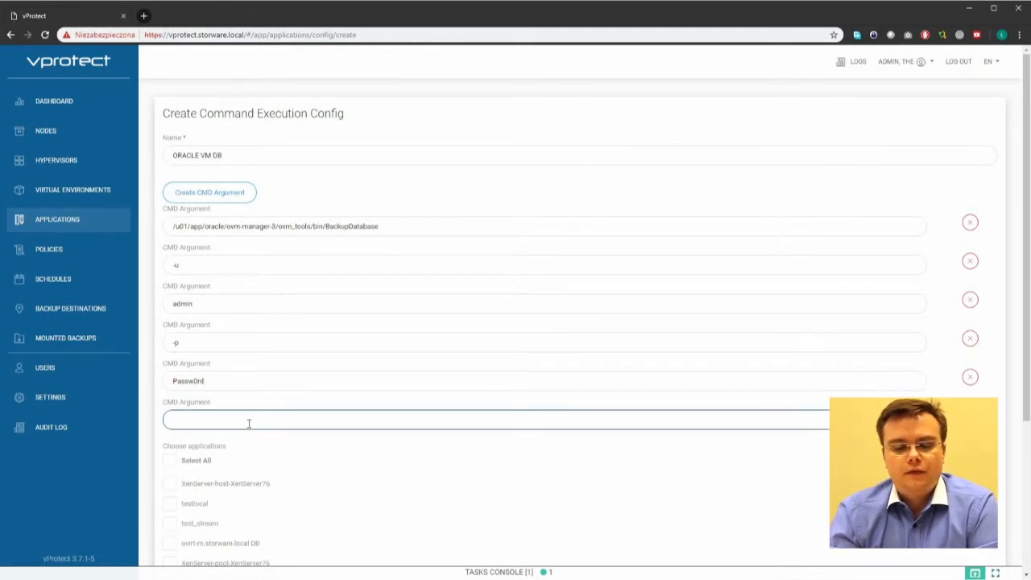
text(-w)
Step: Enable Export Data, set the ManualBackup directory as Source Path, and save the config
scroll(249, 423, down, 3)
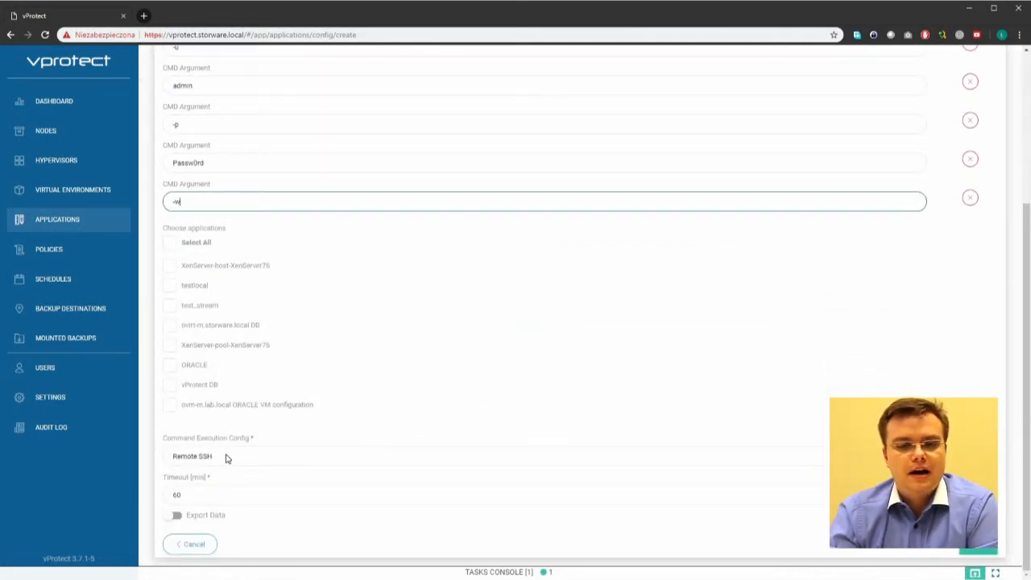
click(175, 515)
scroll(175, 515, down, 2)
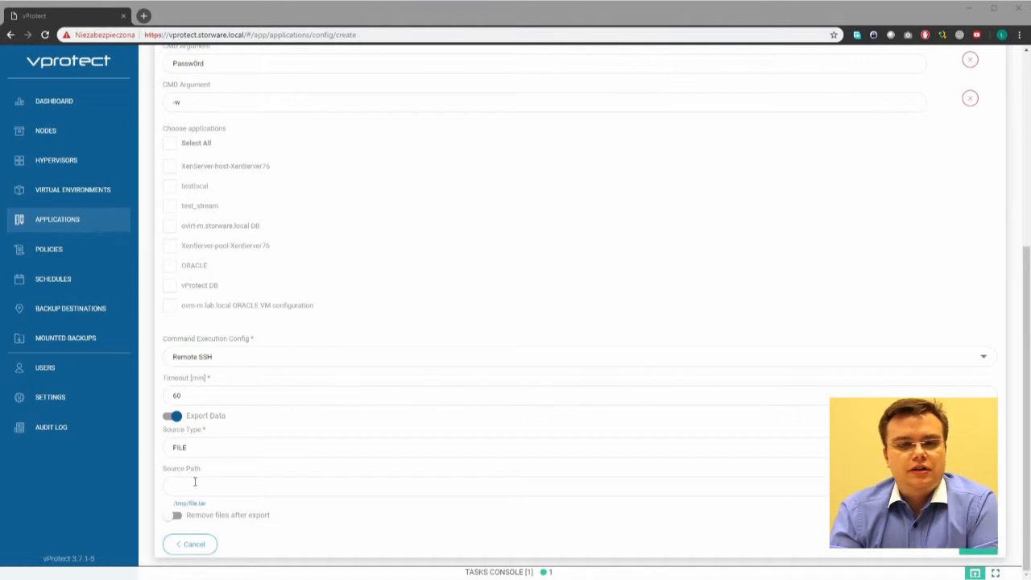
click(194, 484)
text(/u01/app/oracle/mysql/dbbackup/ManualBackup*)
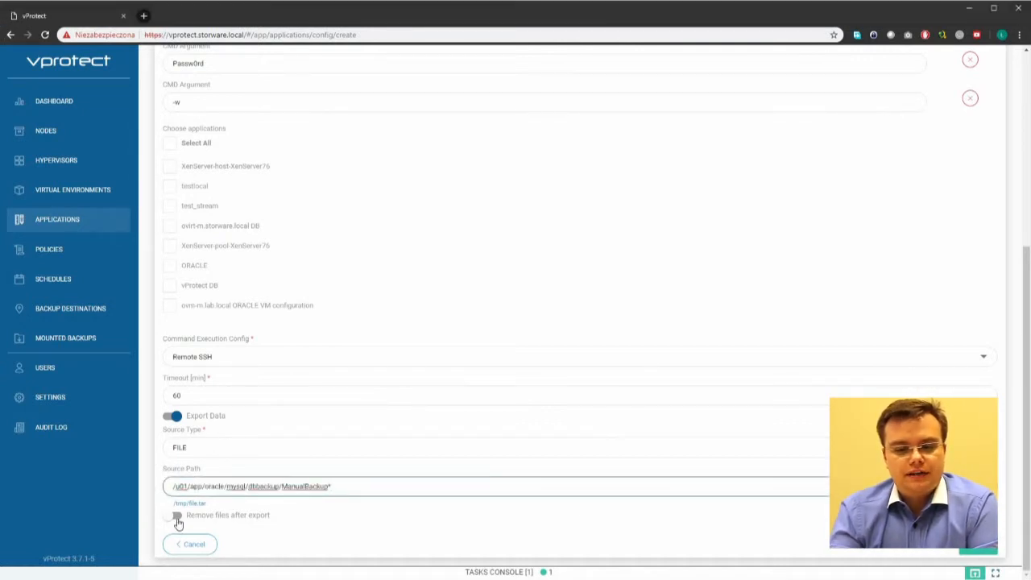
click(176, 515)
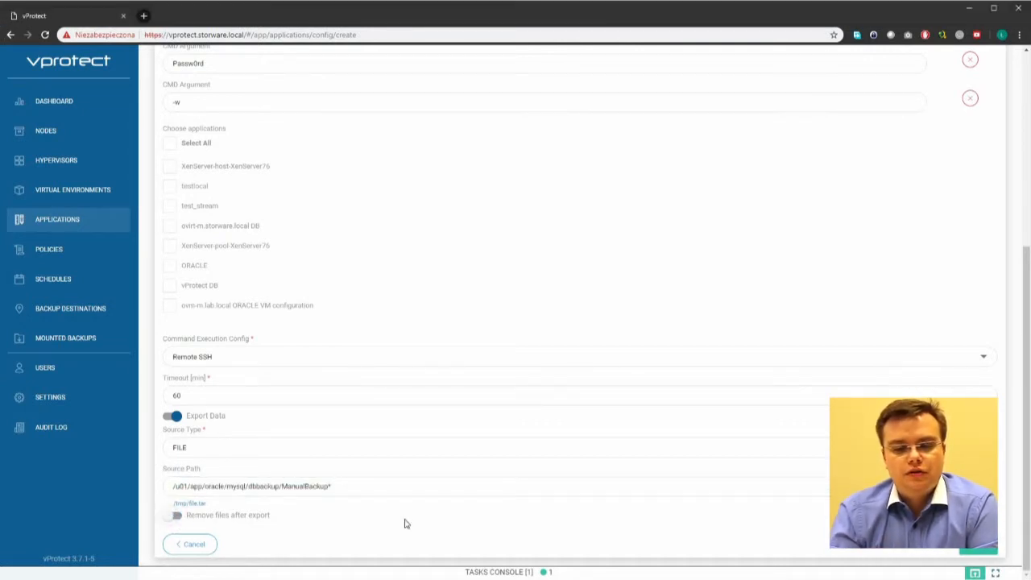
click(982, 552)
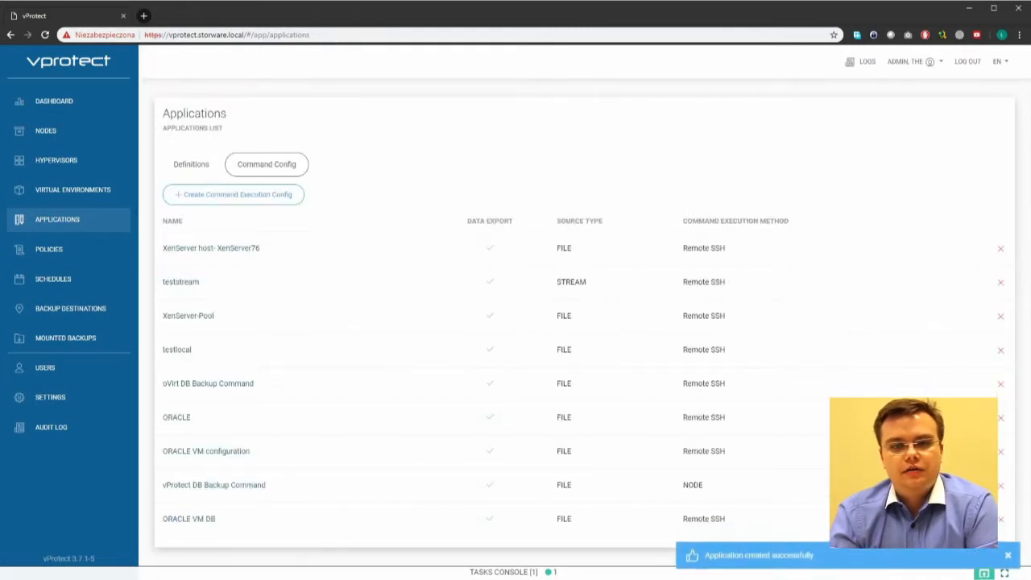
Step: Start a new application definition named 'ovm-m.lab.local ORACLE VM DB'
click(200, 166)
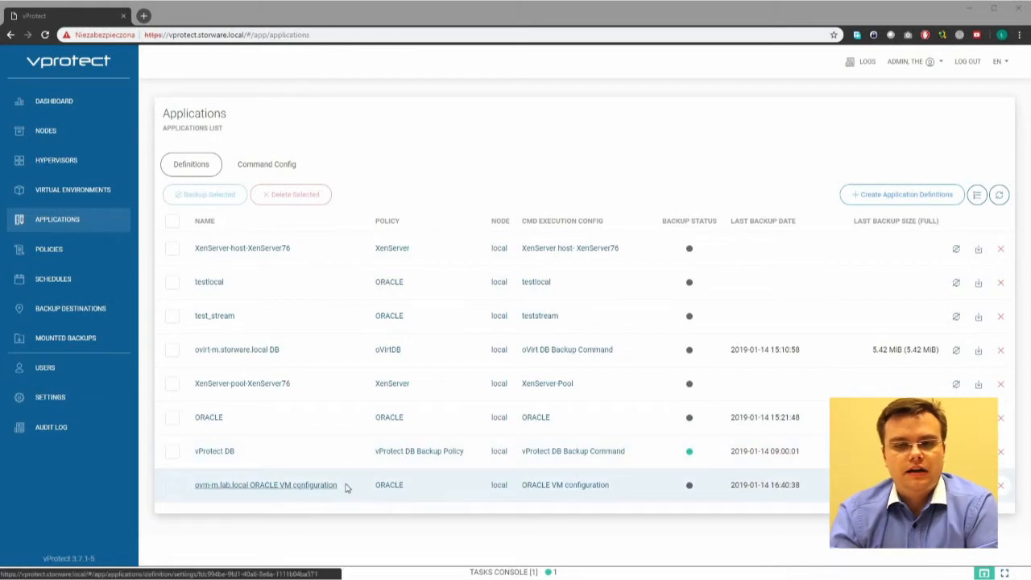
drag(341, 487, 195, 486)
key(ctrl+c)
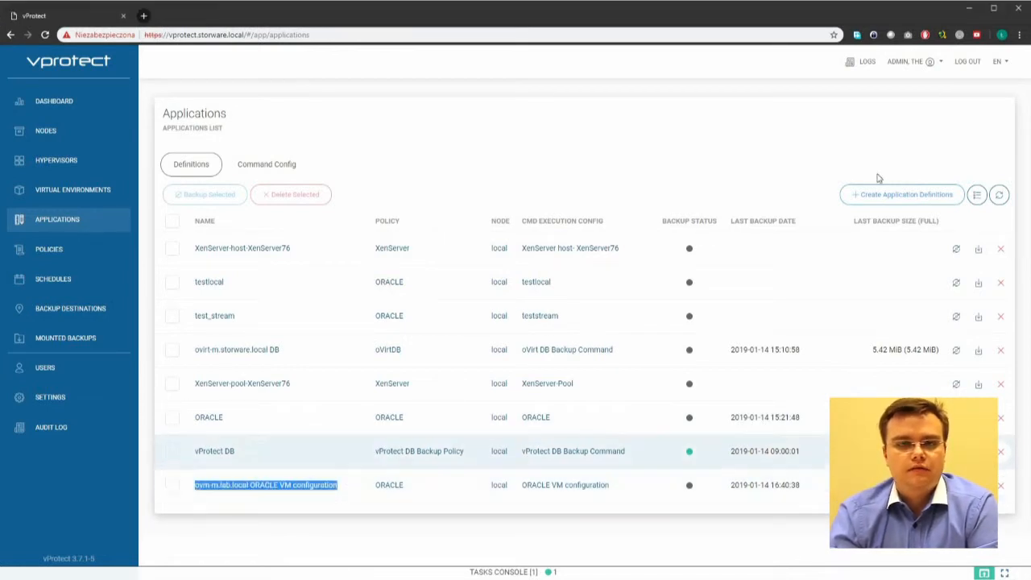
click(919, 197)
click(284, 155)
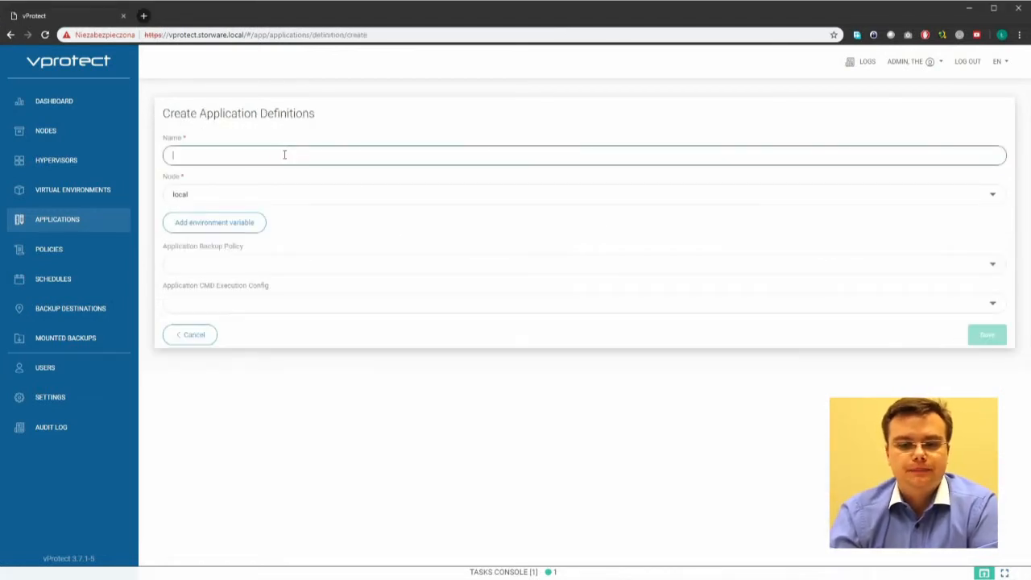
key(ctrl+v)
drag(263, 156, 414, 155)
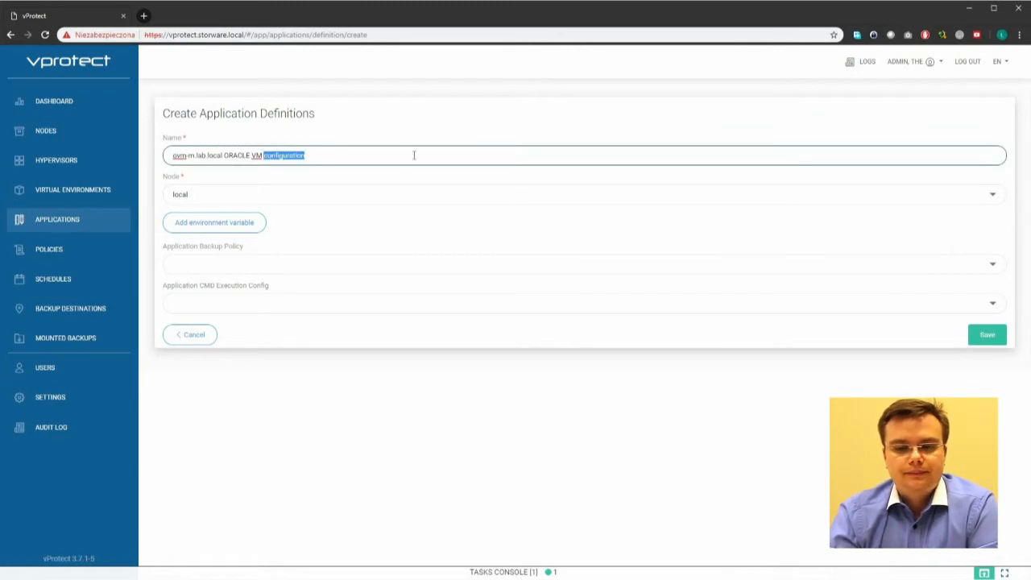
key(Home)
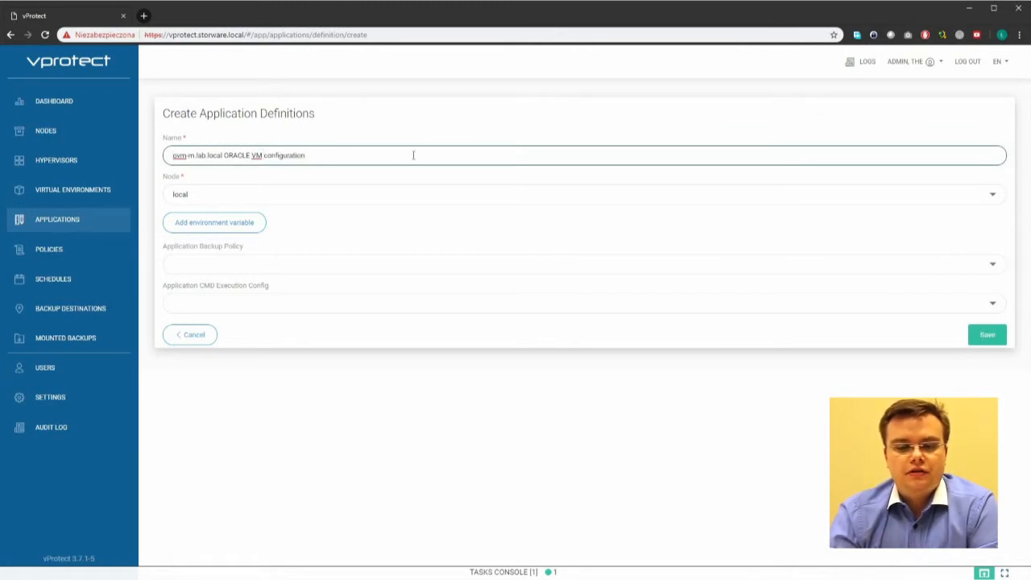
double_click(288, 158)
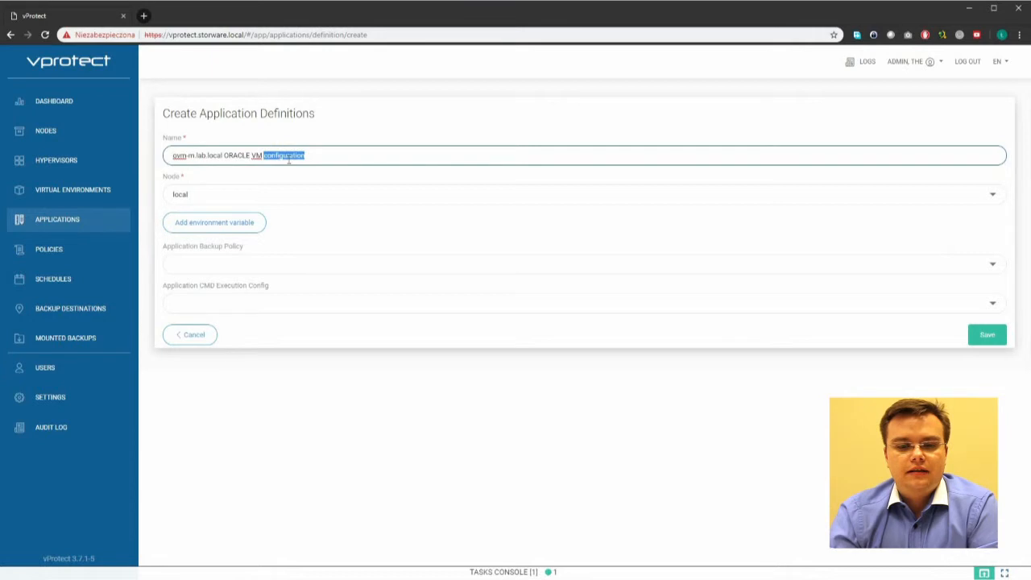
text(DB)
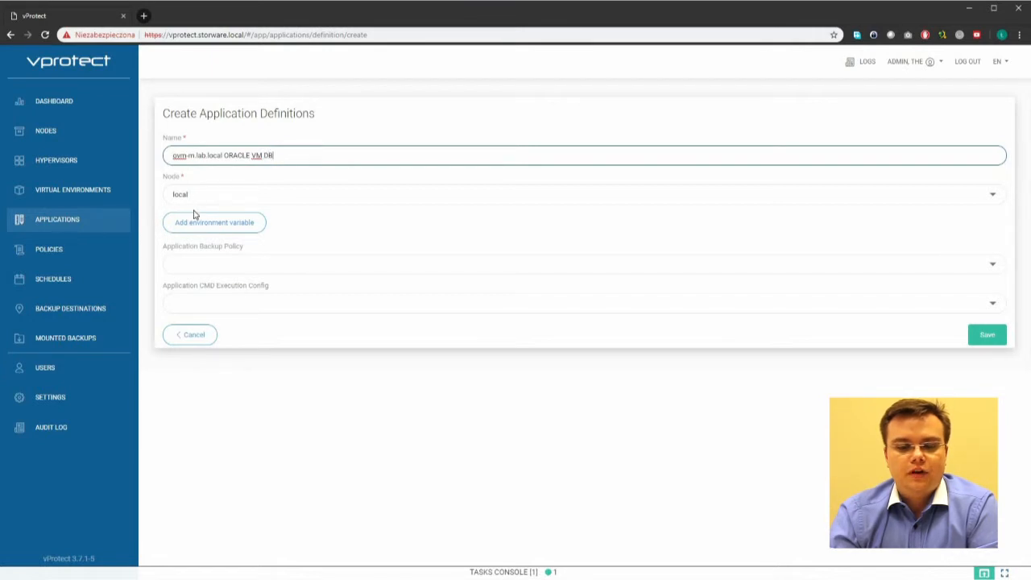
Step: Select the ORACLE backup policy and the ORACLE VM DB command config
click(189, 265)
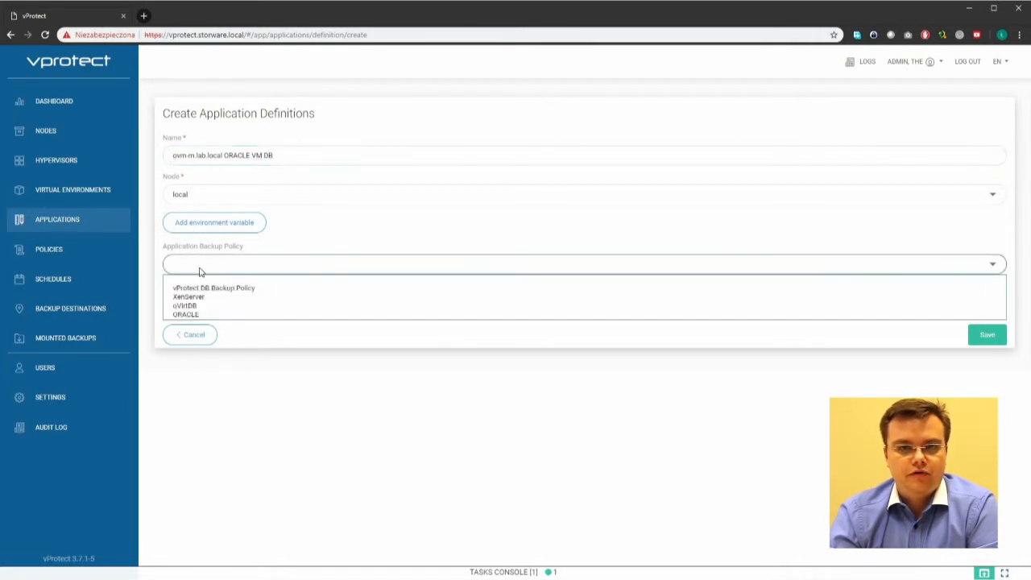
click(214, 316)
click(233, 302)
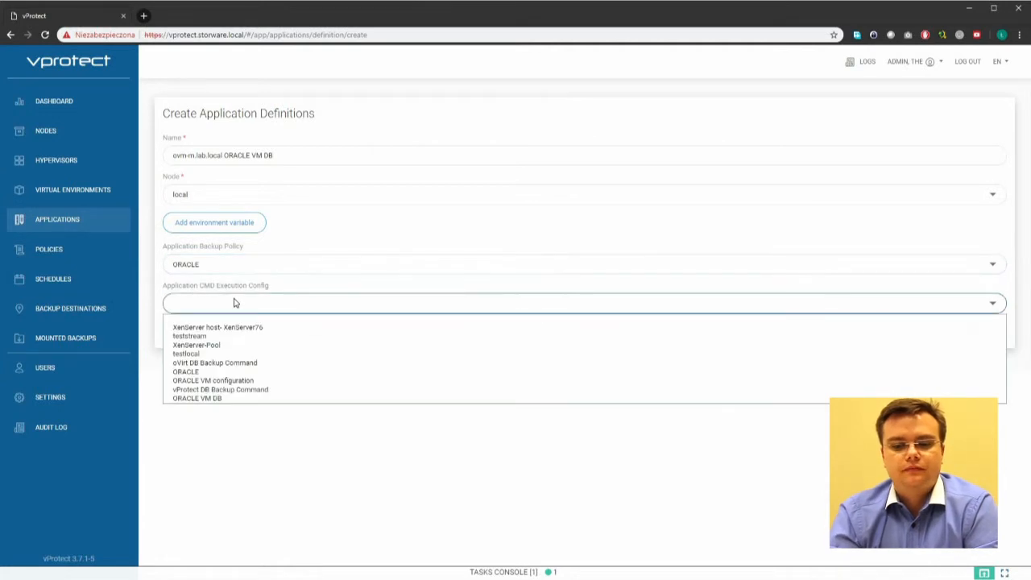
click(233, 398)
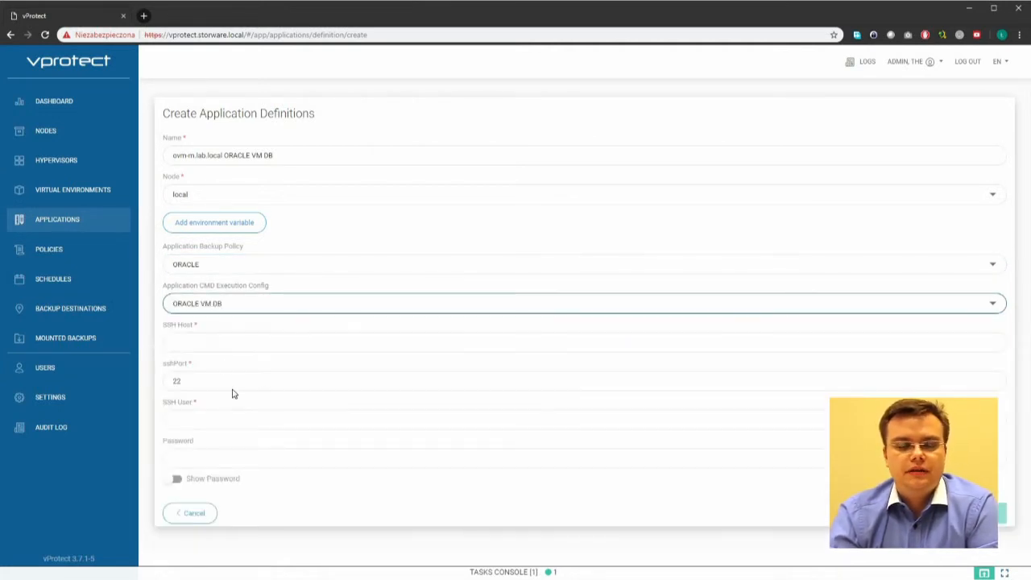
Step: Enter SSH host ovm-m.lab.local, user root and the password, then save the definition
double_click(215, 155)
drag(145, 158, 143, 165)
key(ctrl+c)
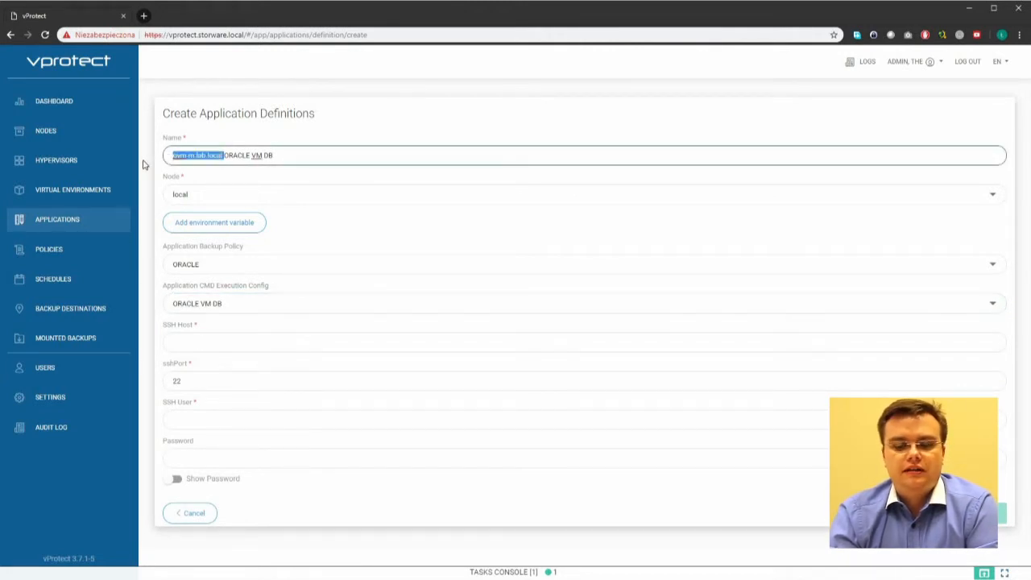
click(197, 340)
key(ctrl+v)
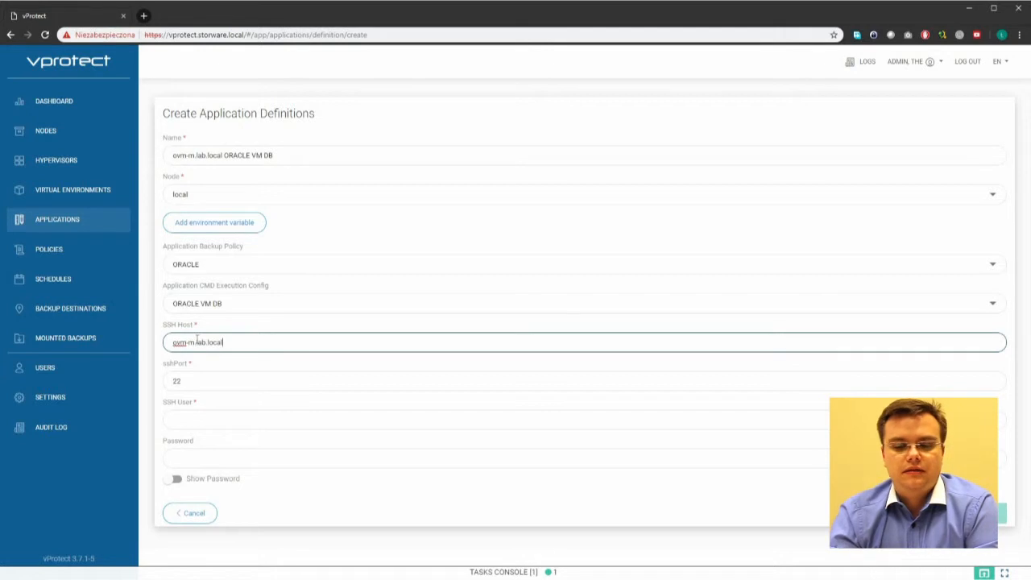
key(Tab)
key(Tab)
text(root)
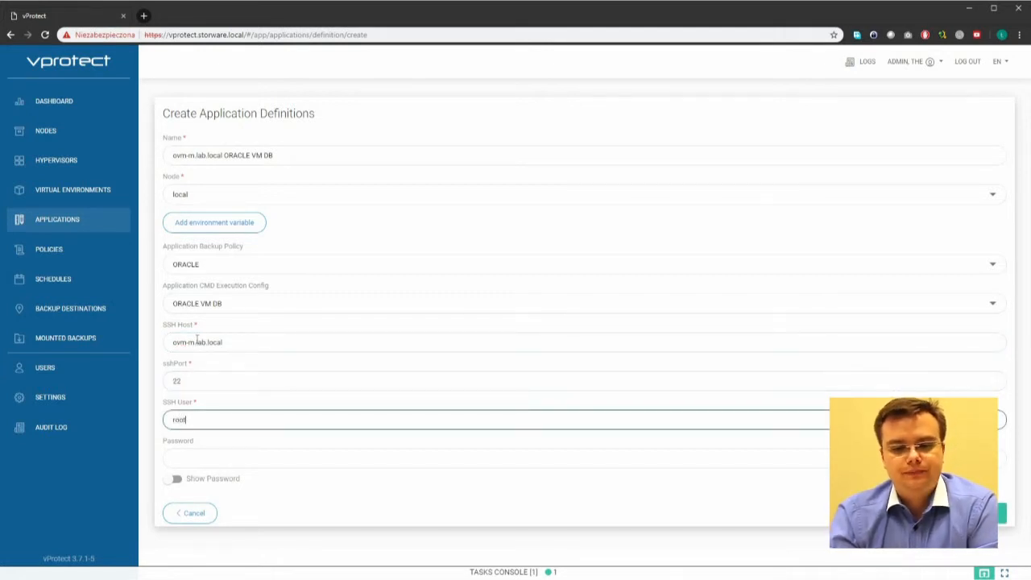
key(Tab)
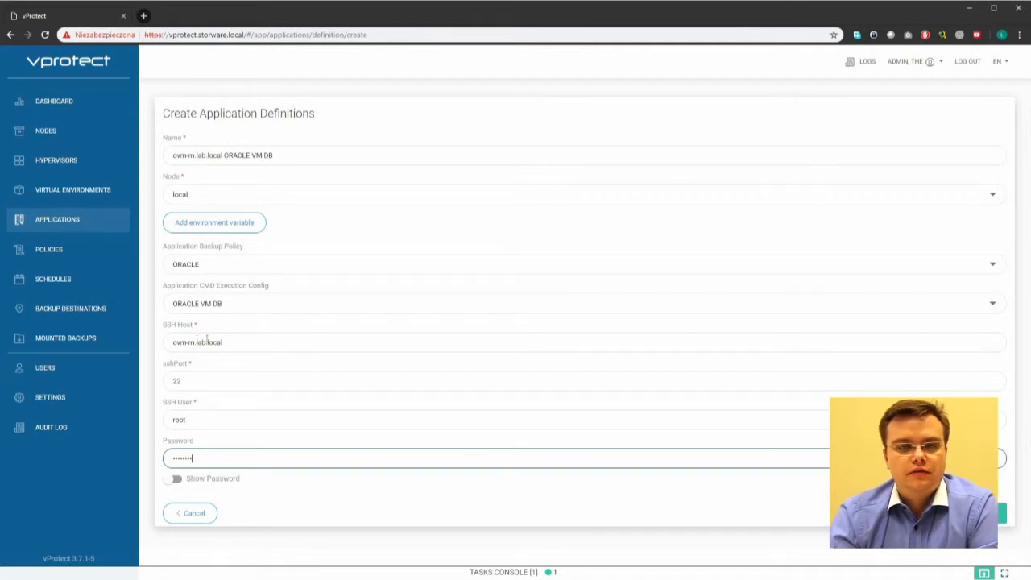
click(981, 513)
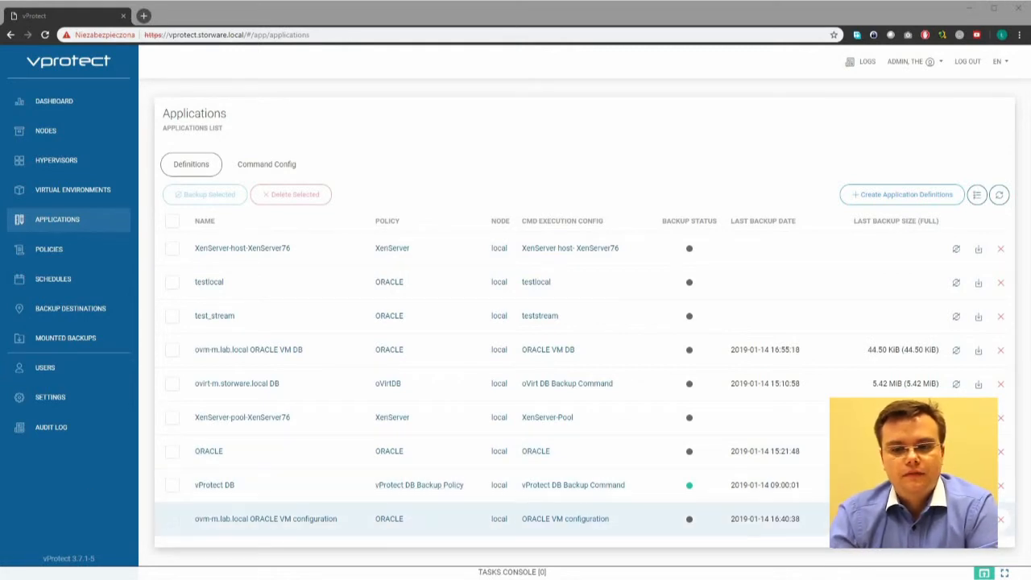
Step: Back up ORACLE VM configuration and watch its progress in the Tasks Console
click(978, 519)
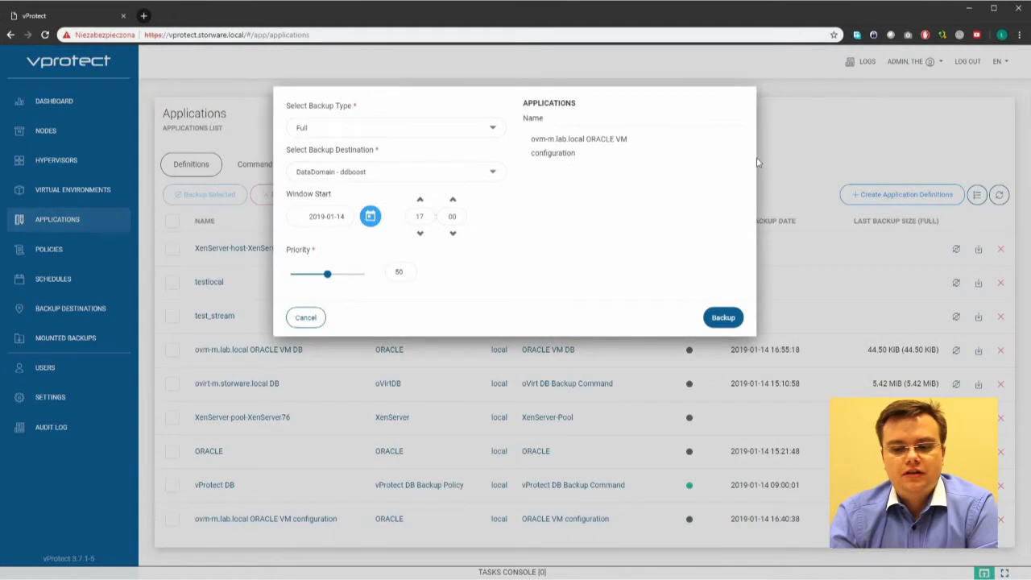
click(733, 318)
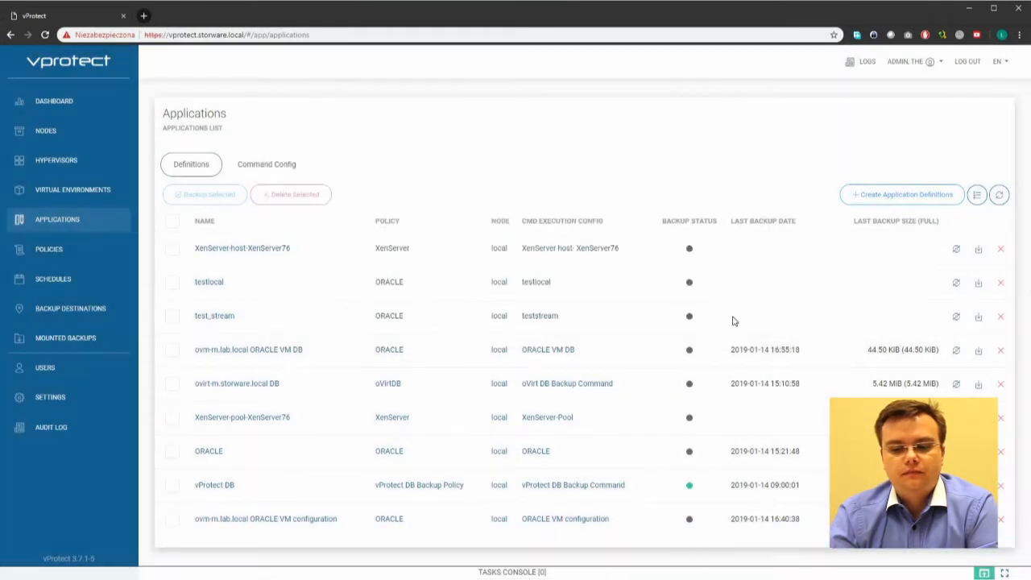
click(446, 575)
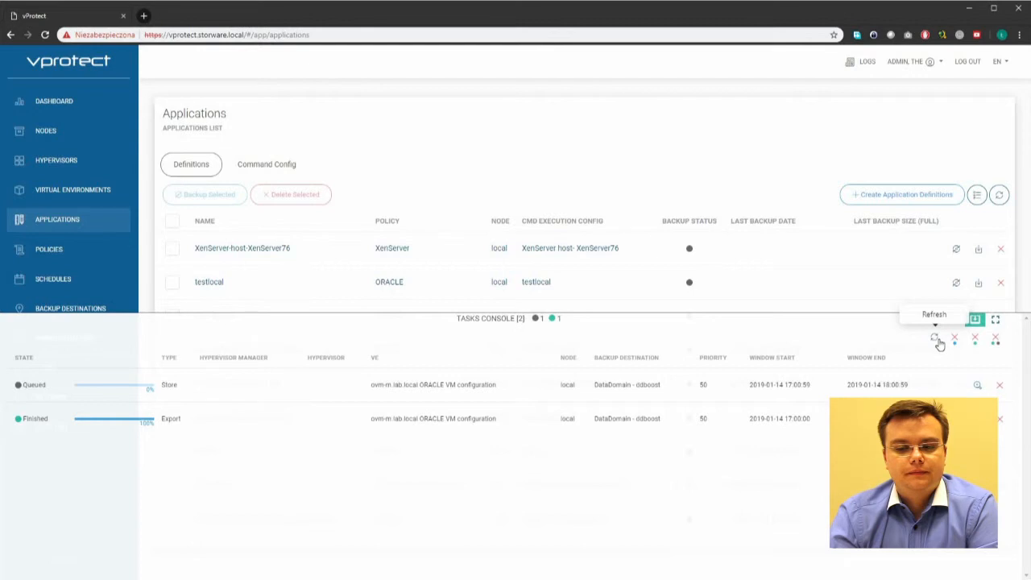
click(656, 322)
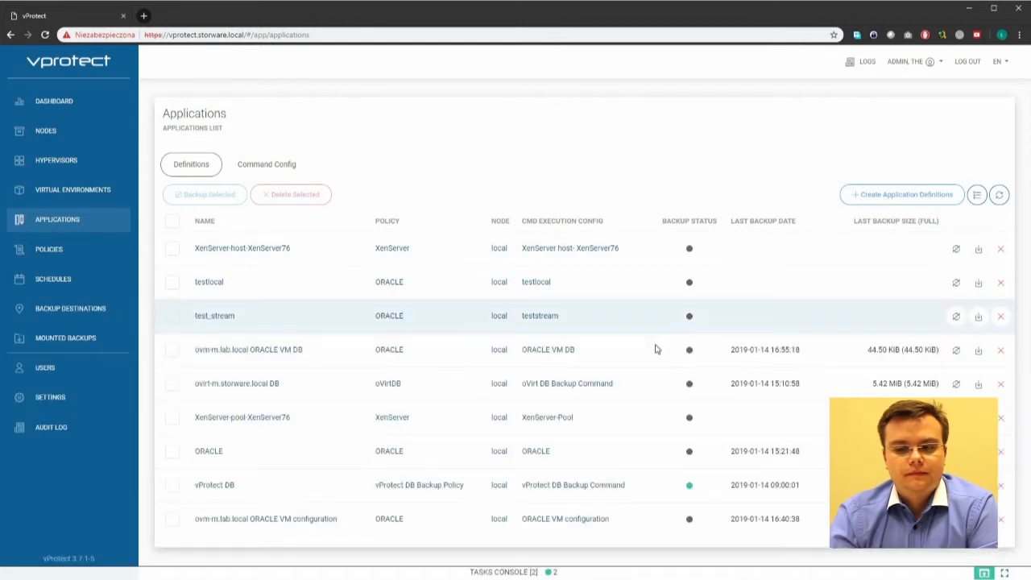
Step: Back up ORACLE VM DB, then remove all finished tasks once it completes
click(957, 350)
click(722, 318)
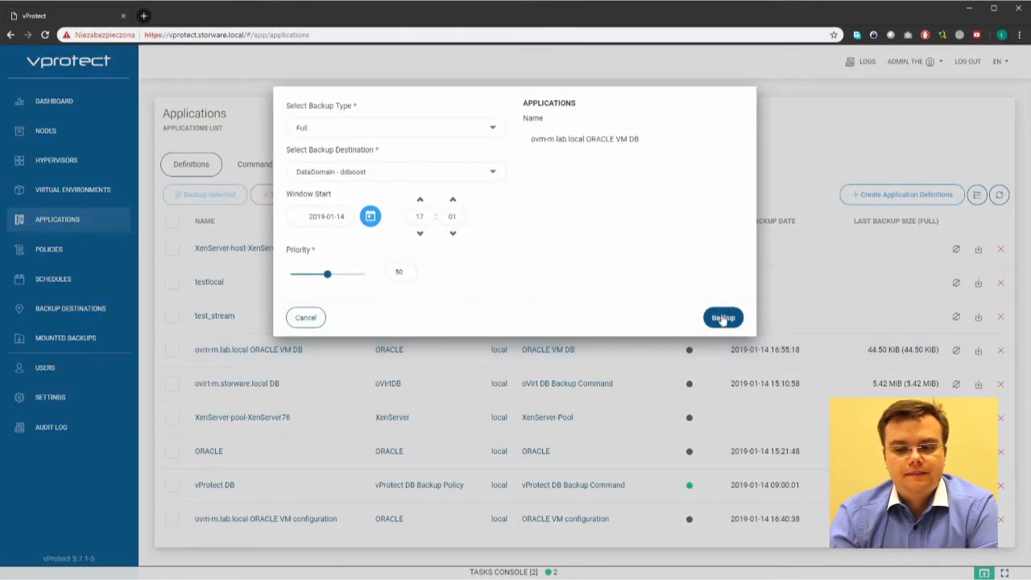
click(603, 573)
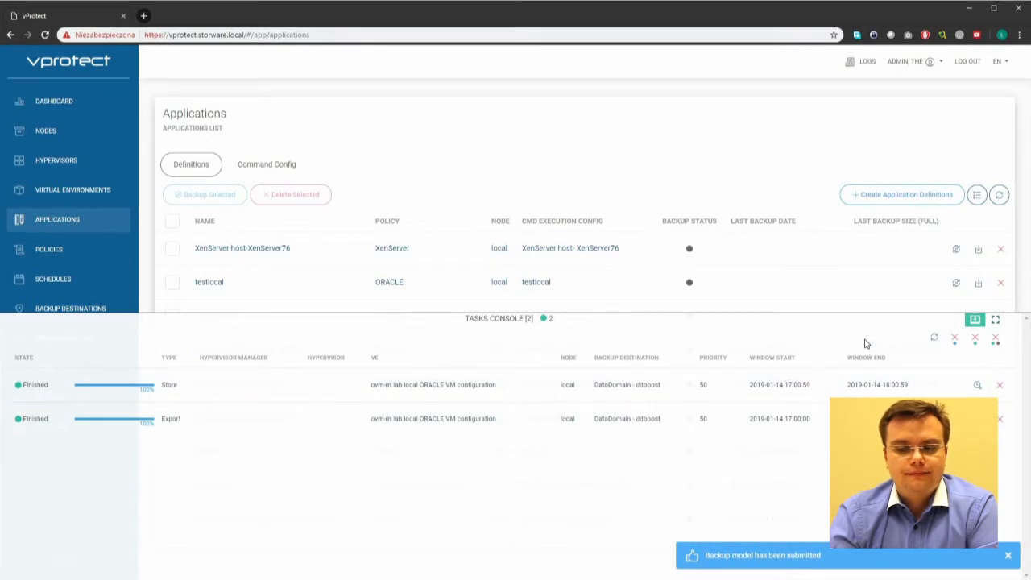
click(934, 339)
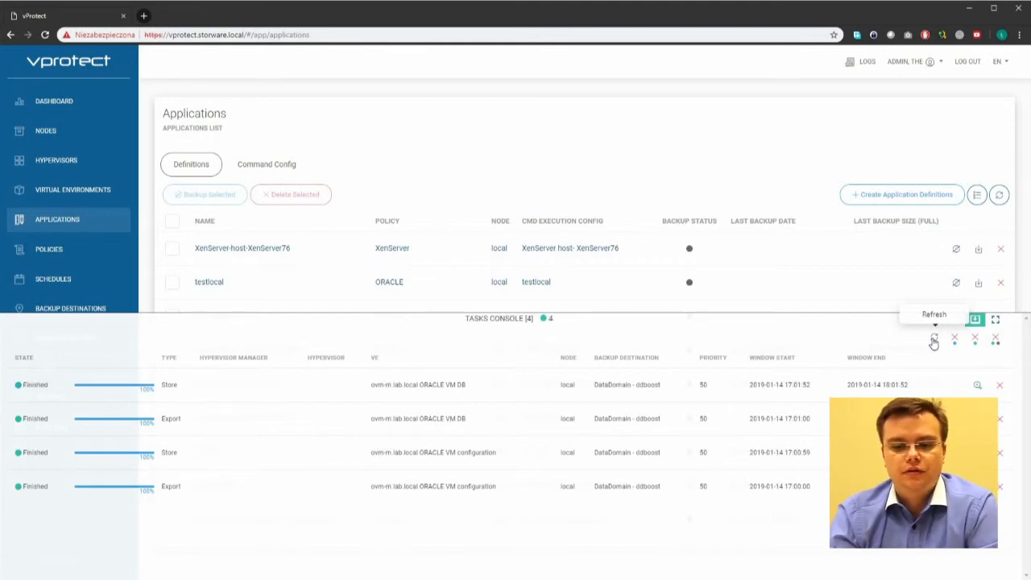
click(975, 339)
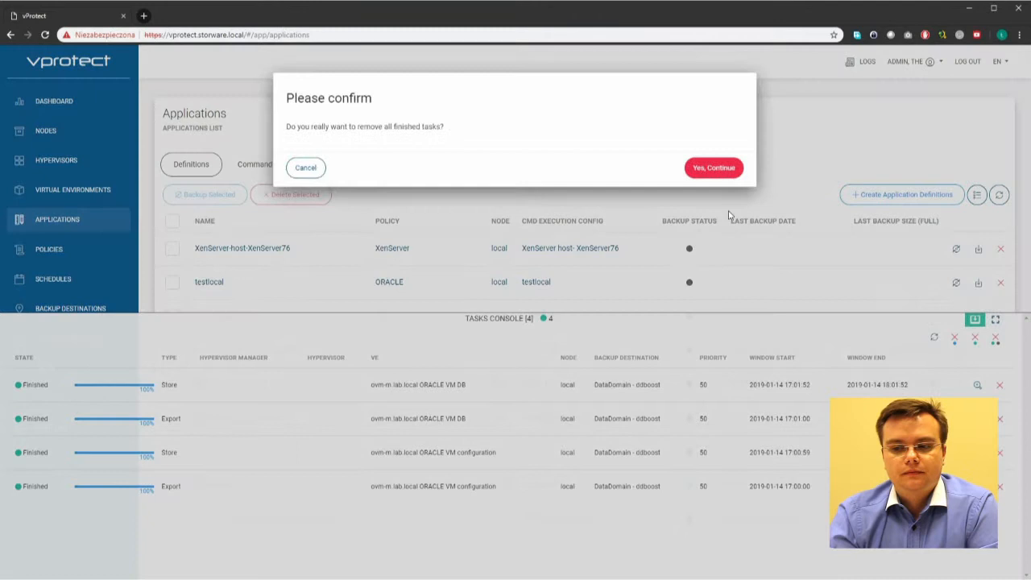
click(720, 168)
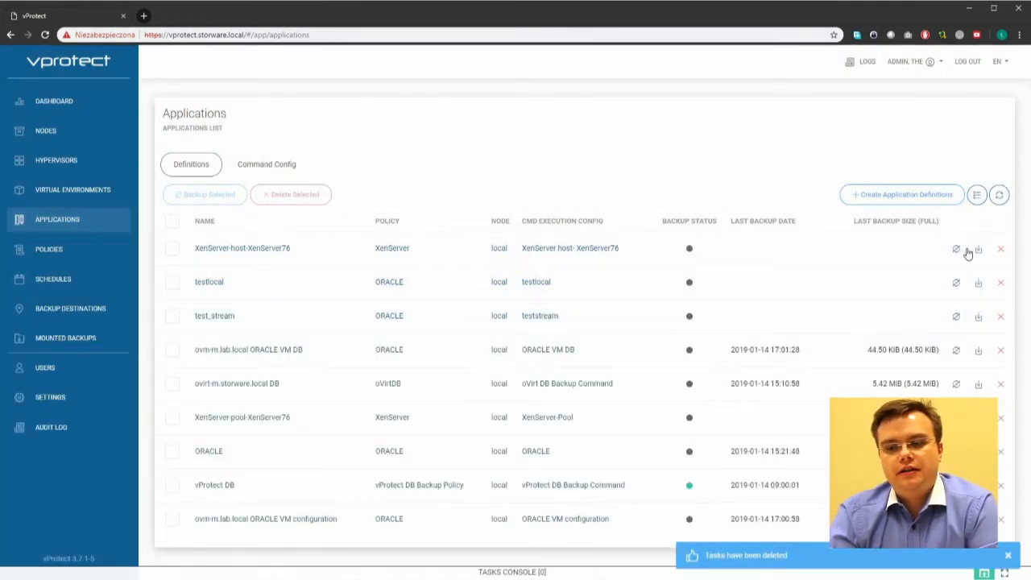
Step: Restore the ORACLE VM DB backup into its application at /root/ and refresh the task list
click(978, 351)
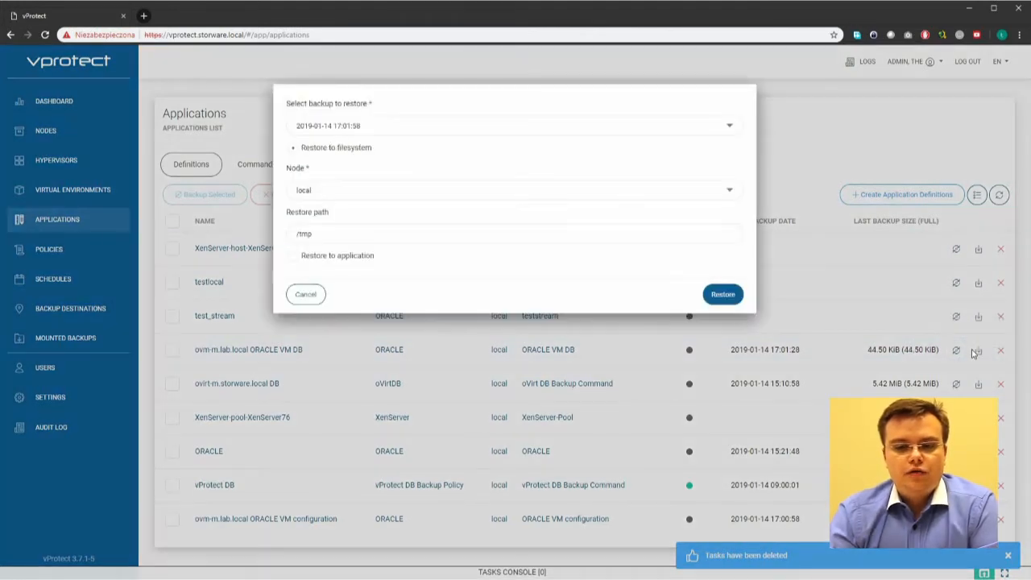
click(324, 256)
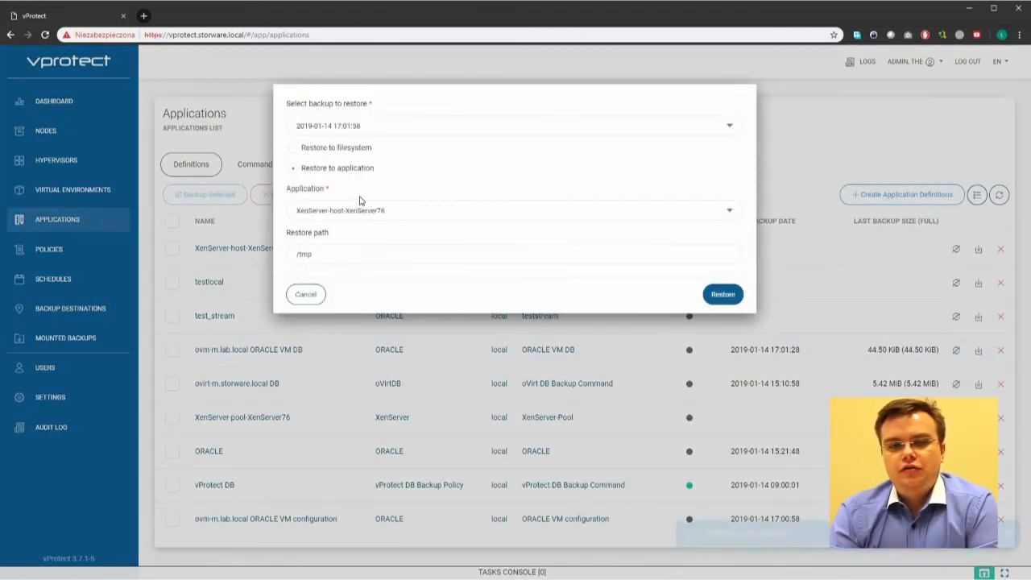
click(382, 212)
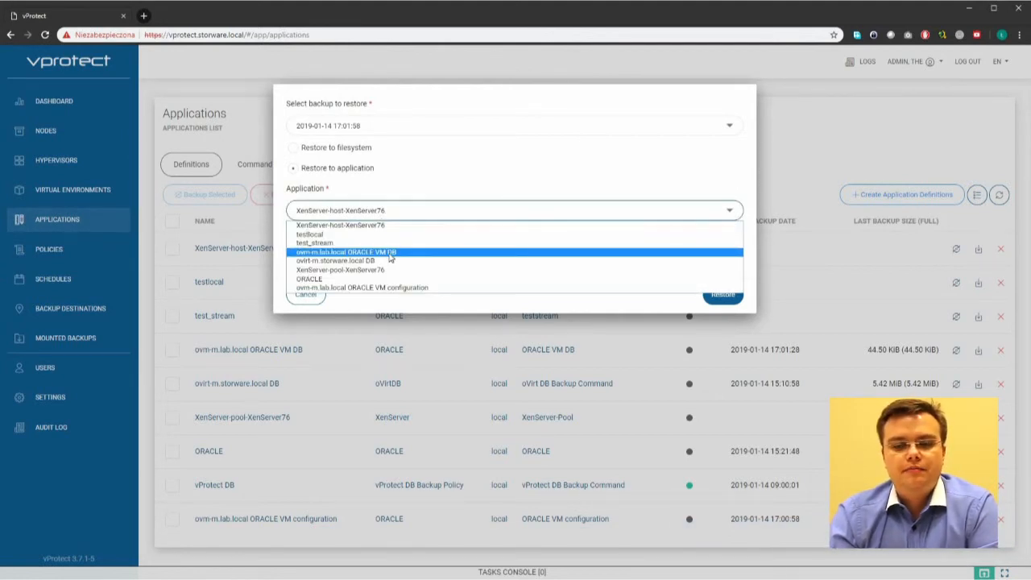
click(391, 253)
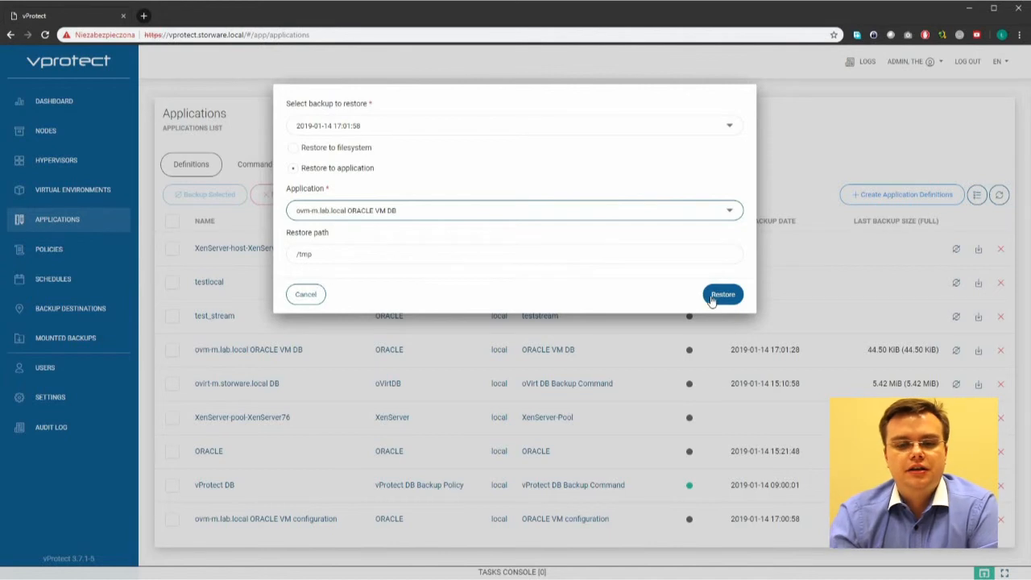
triple_click(363, 257)
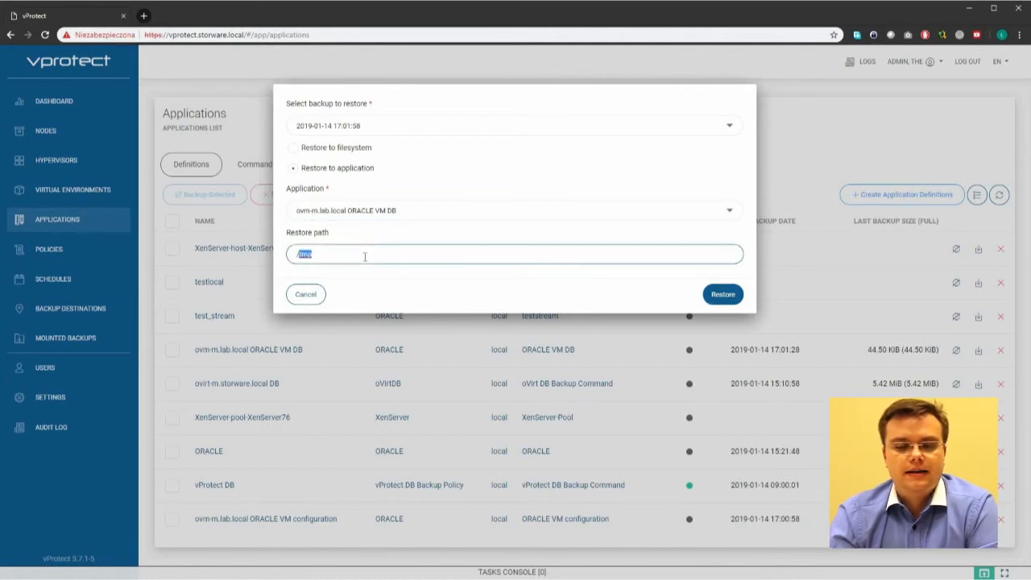
text(/root/)
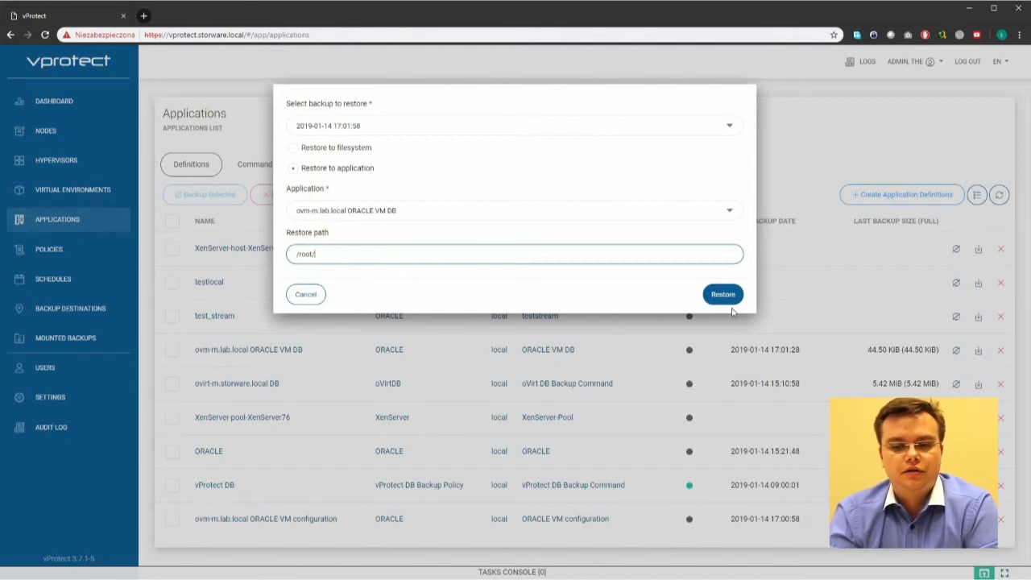
click(719, 294)
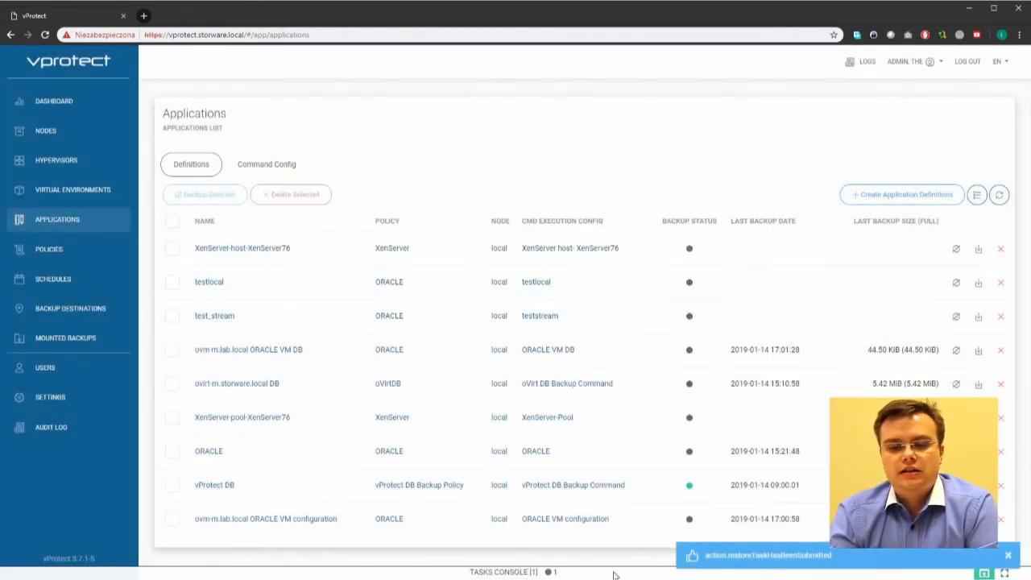
click(615, 572)
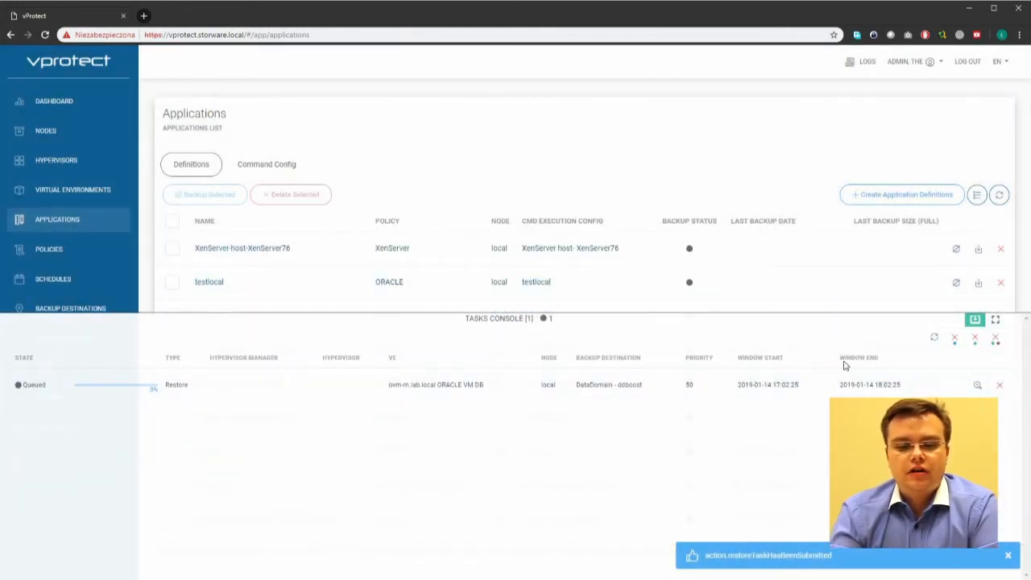
click(933, 338)
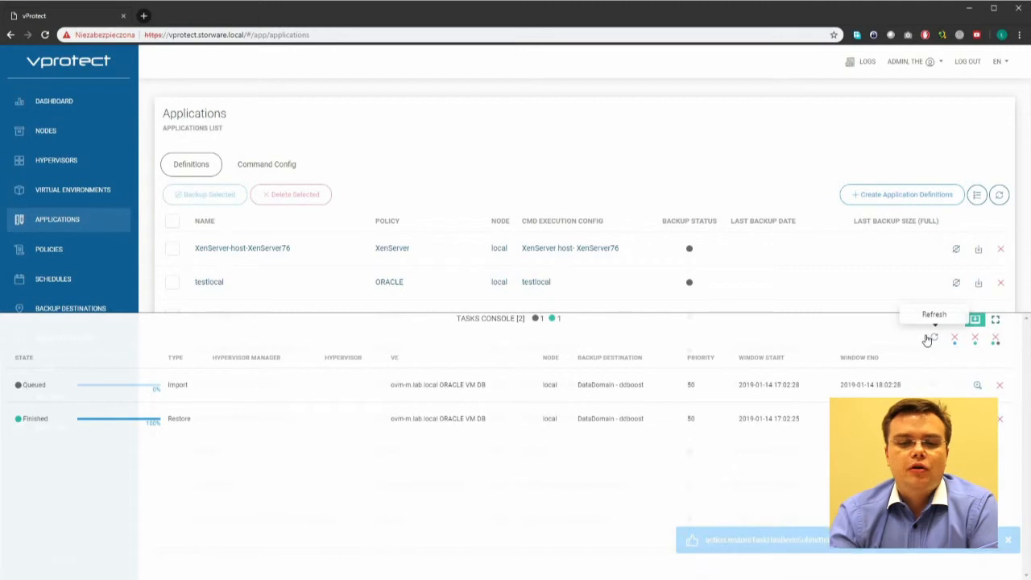
Step: In PuTTY, extract app.tar with tar -xf into u01, then delete app.tar with rm -rf
key(alt+Tab)
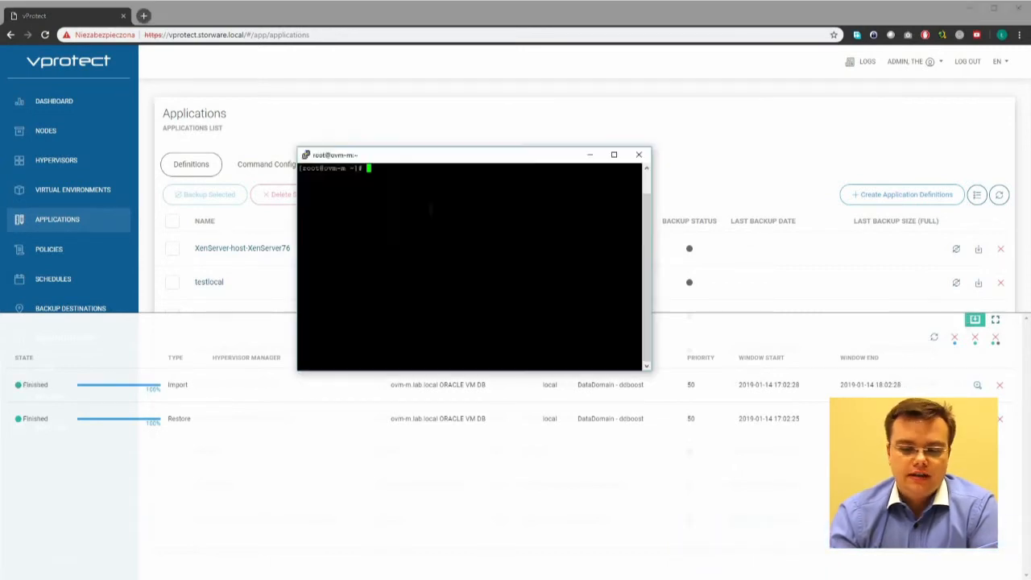
text(ls)
key(Return)
text(ta)
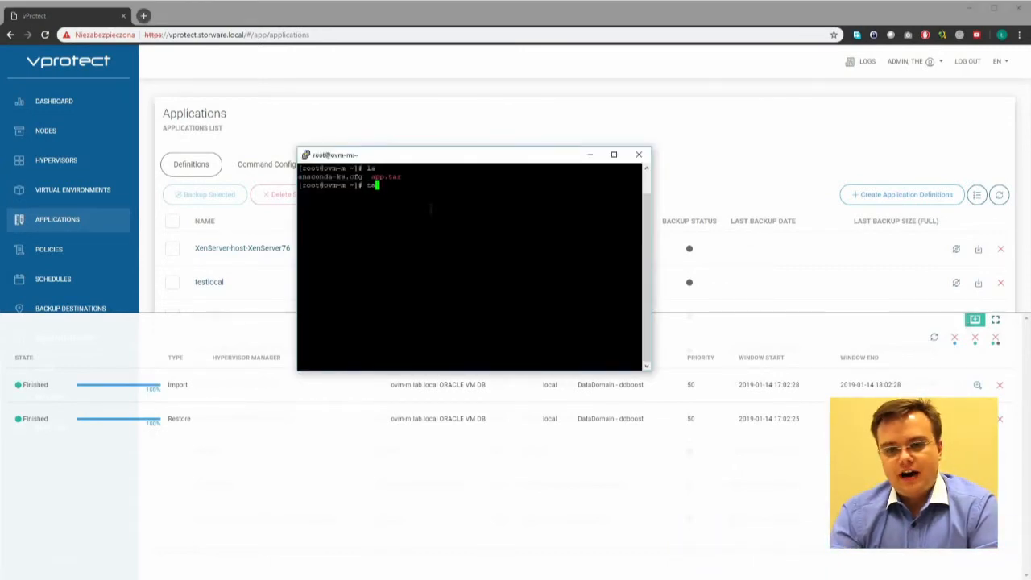
text(r -xf app.tar)
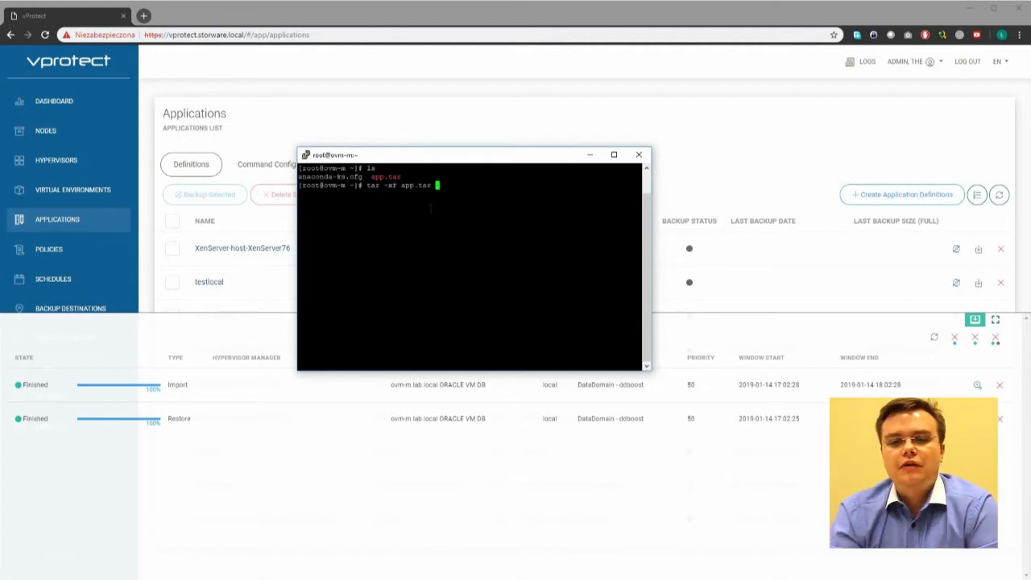
key(Return)
text(ls)
key(Return)
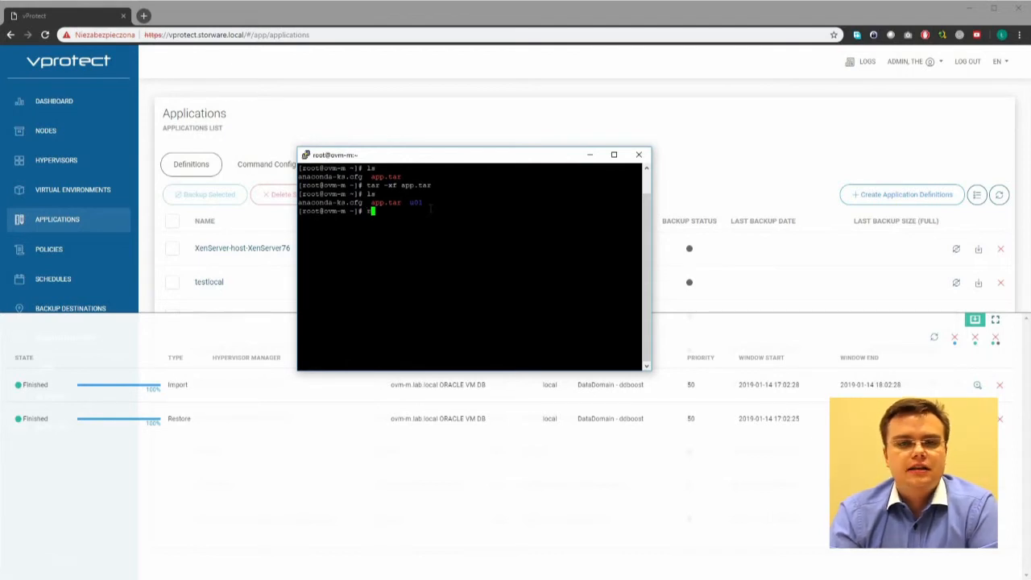
text(rm -rf app.tar)
key(Return)
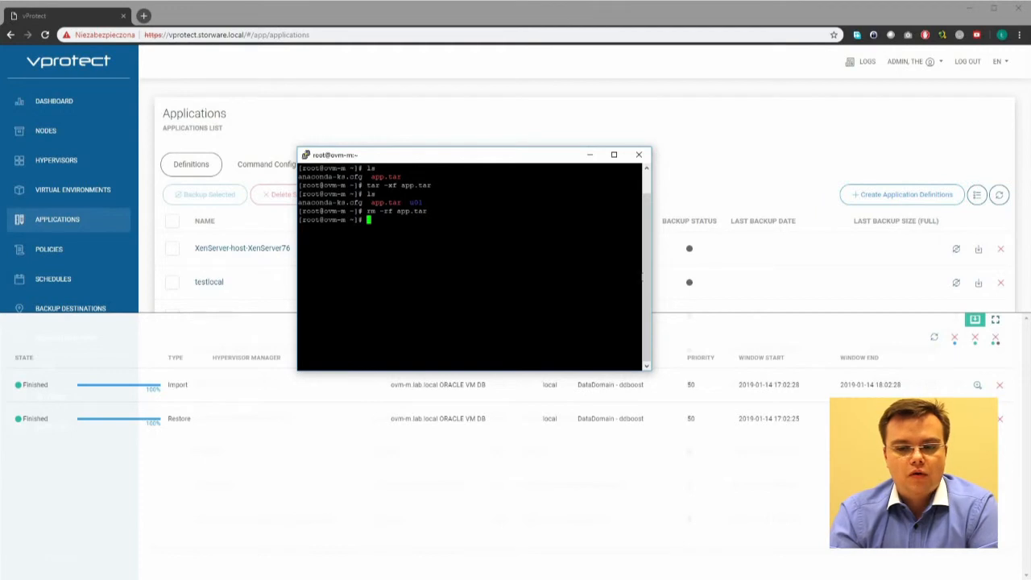
click(671, 327)
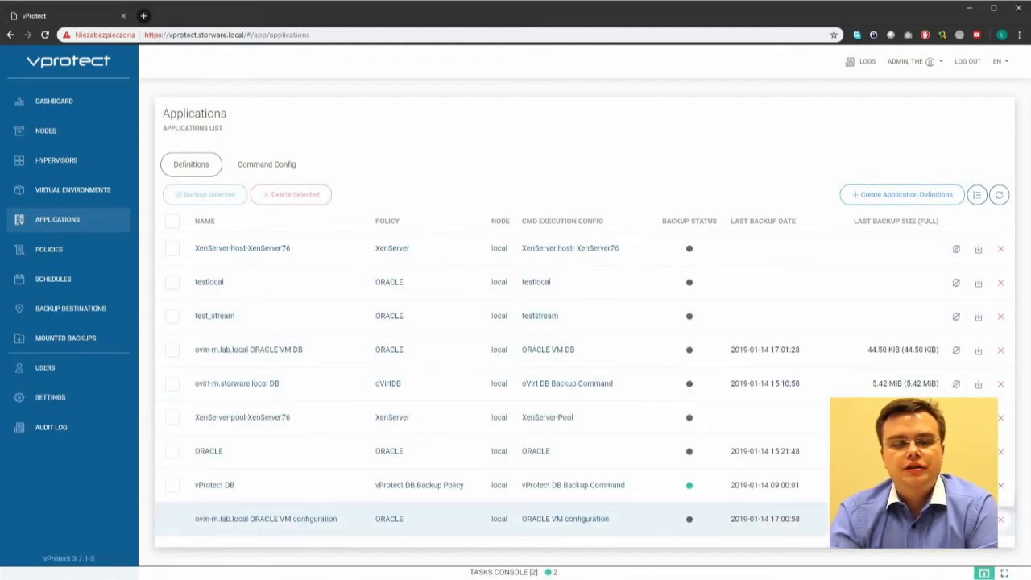
Step: Restore the ORACLE VM configuration backup into its application at /root and watch the tasks finish
click(979, 520)
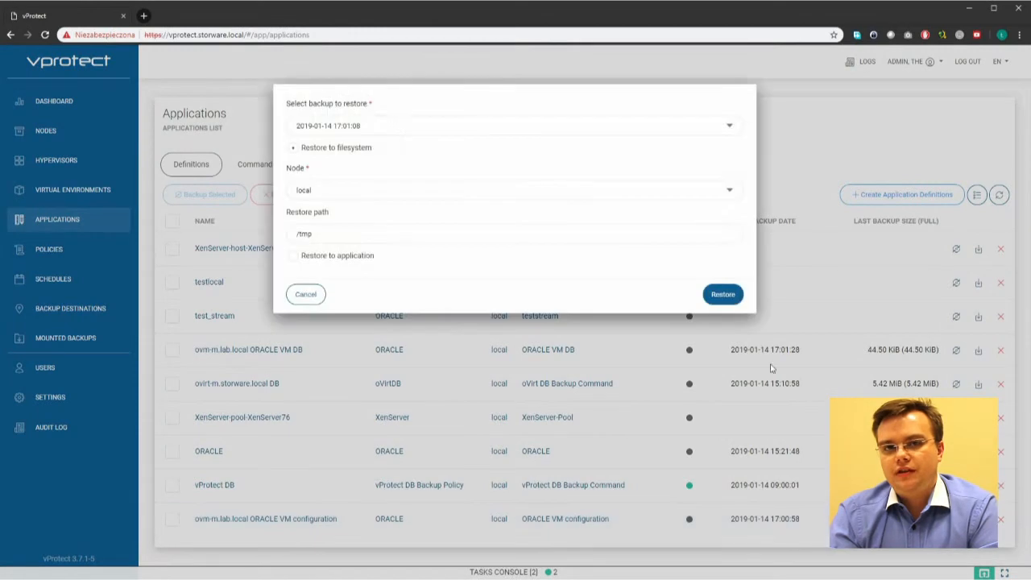
click(314, 255)
click(387, 211)
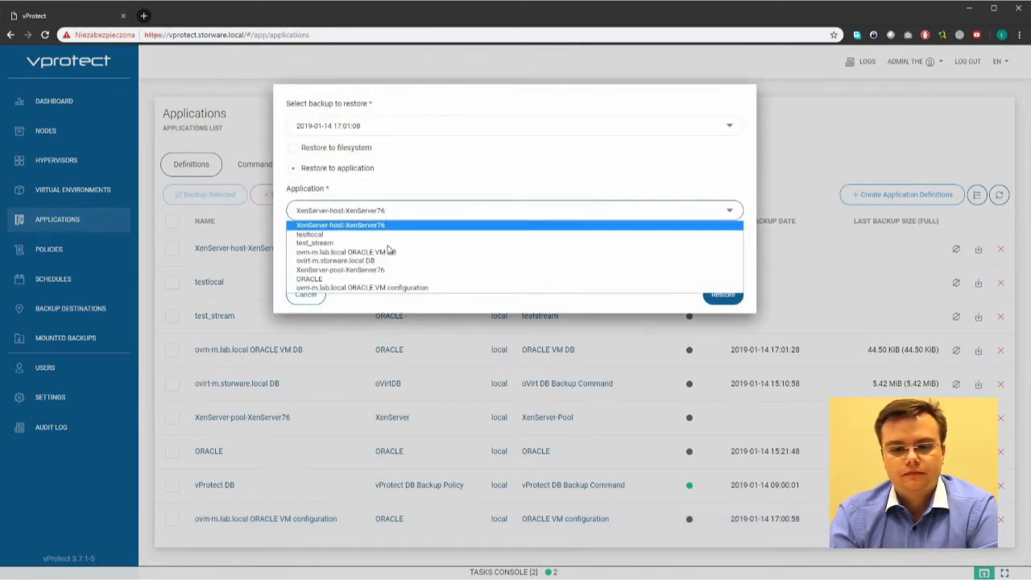
click(403, 287)
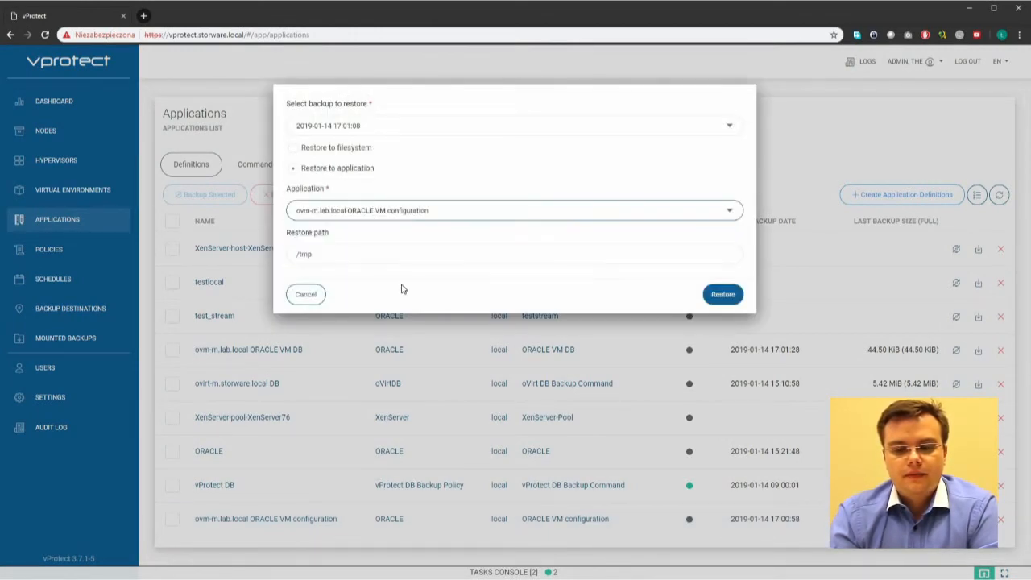
click(352, 252)
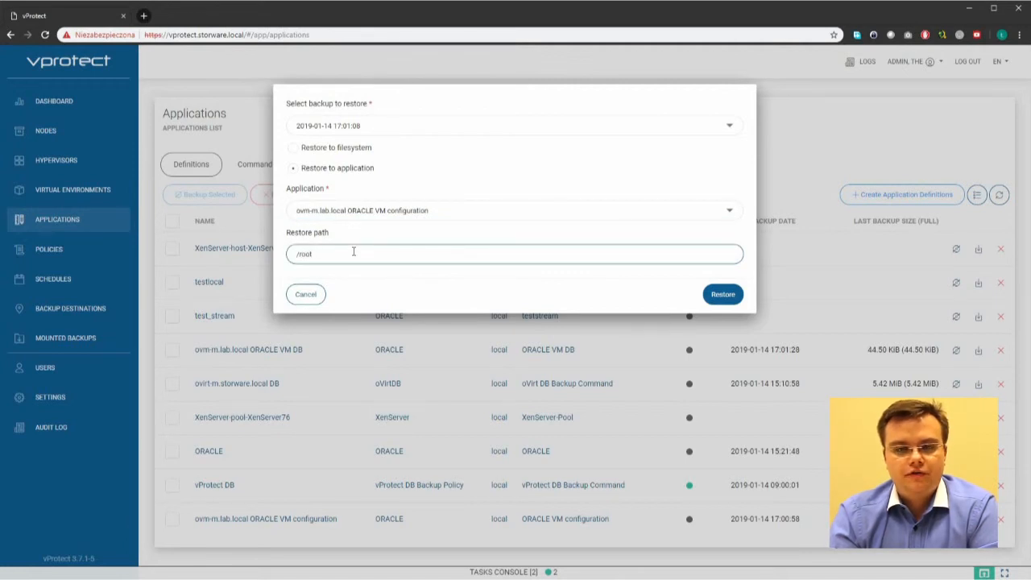
click(723, 294)
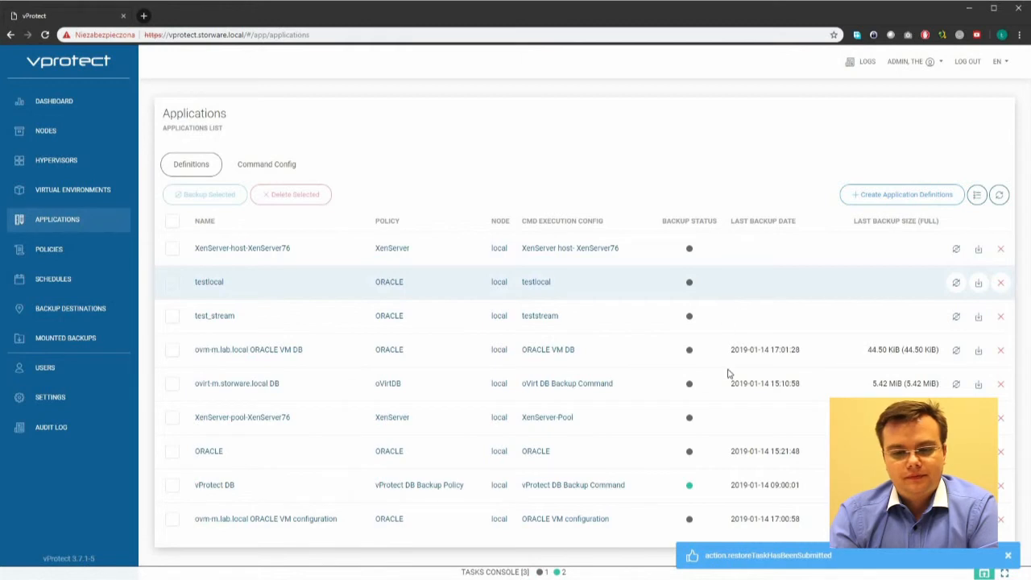
click(591, 573)
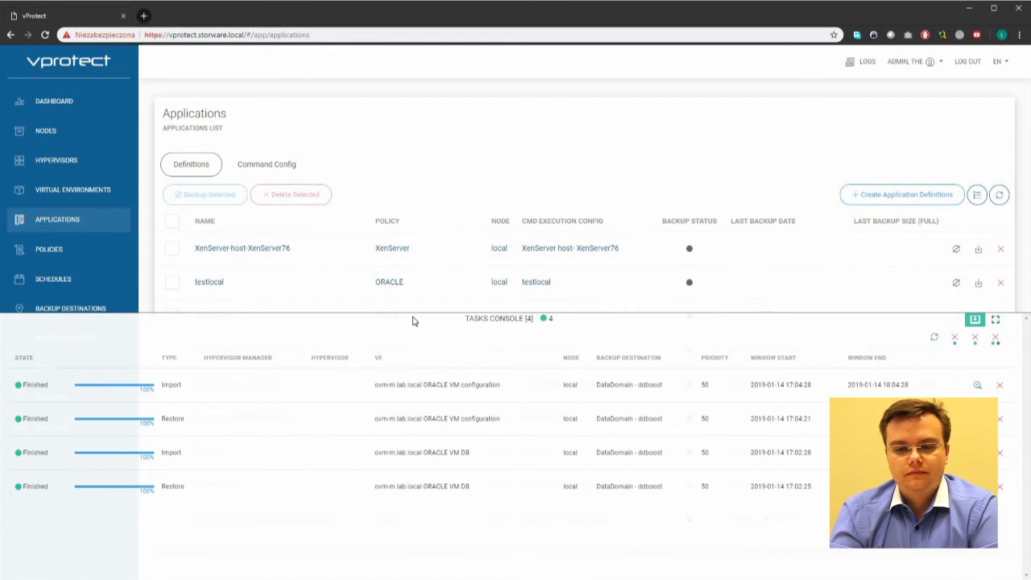
Step: In PuTTY, run ls and ls .config to confirm anaconda-ks.cfg, u01 and the restored .config
click(413, 321)
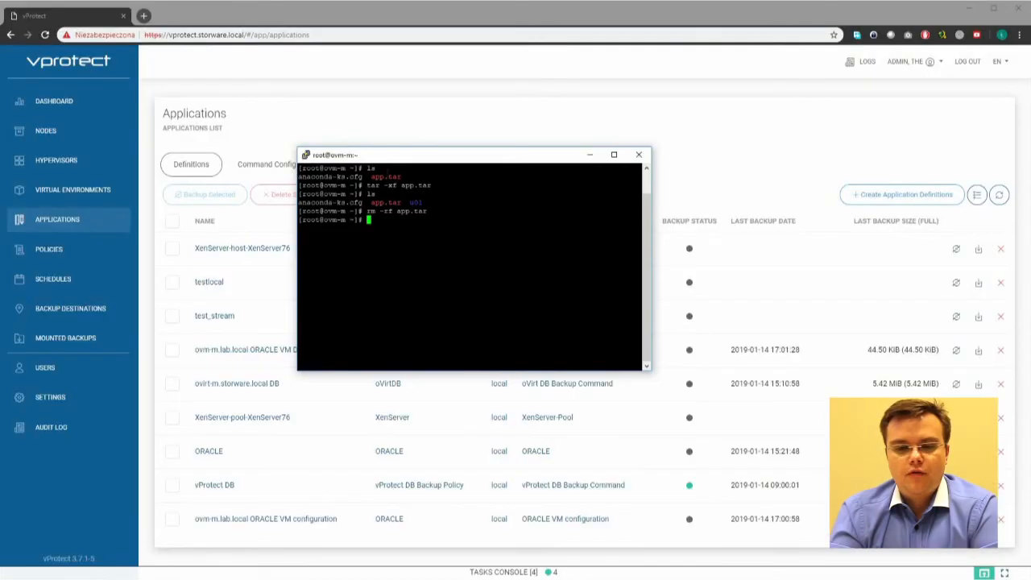
text(ls)
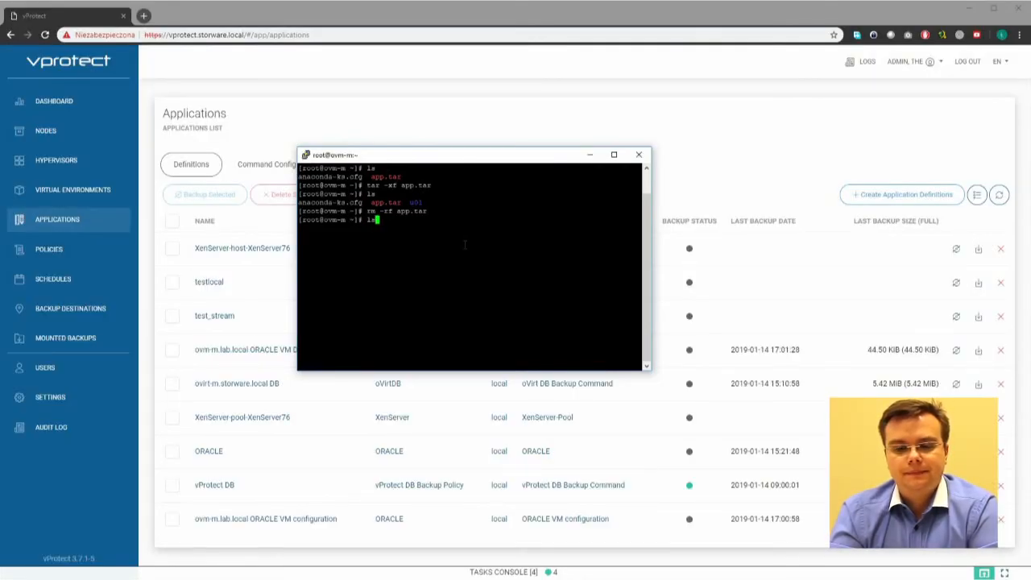
key(Return)
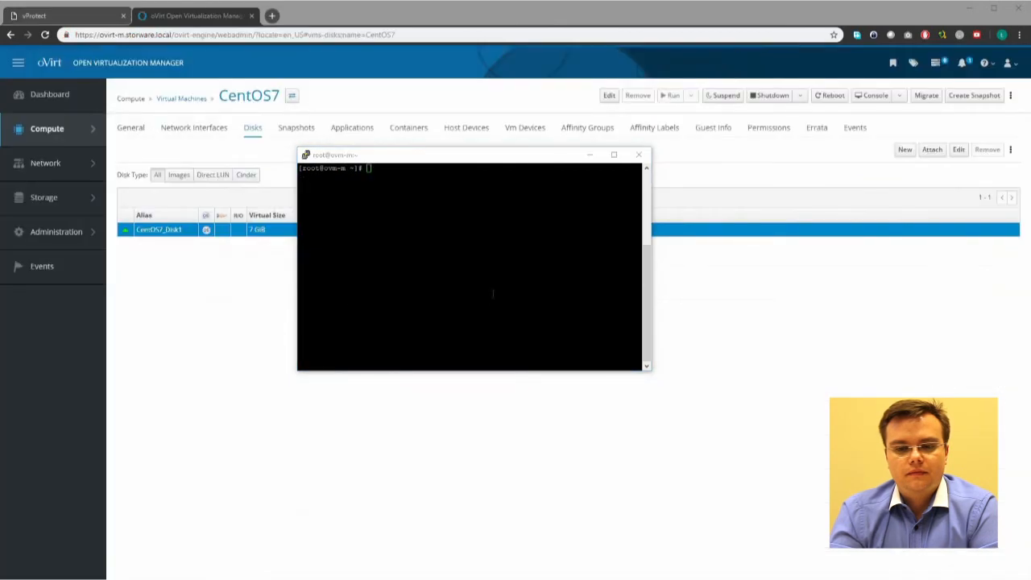
click(493, 294)
text(l)
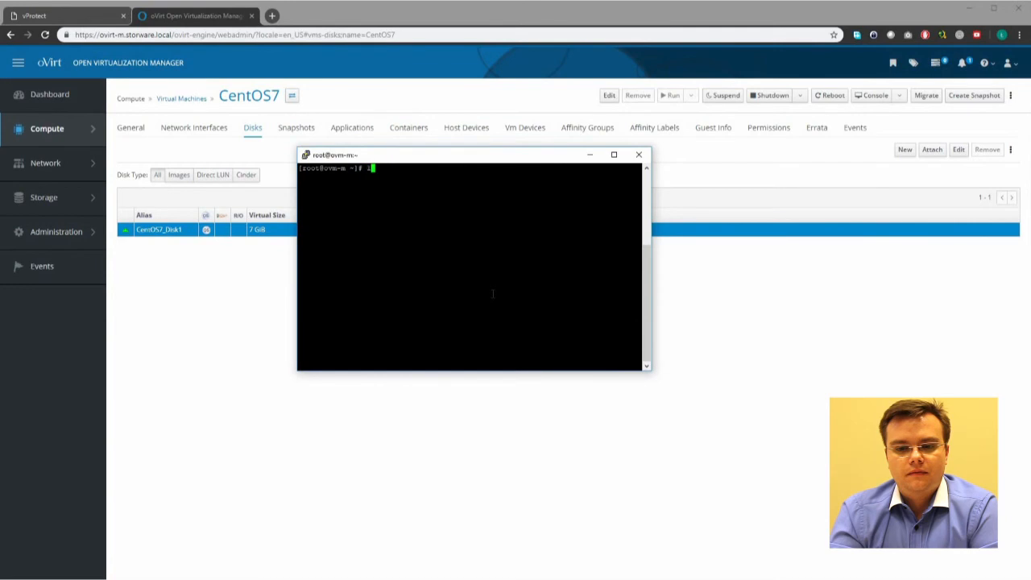
text(s)
key(Return)
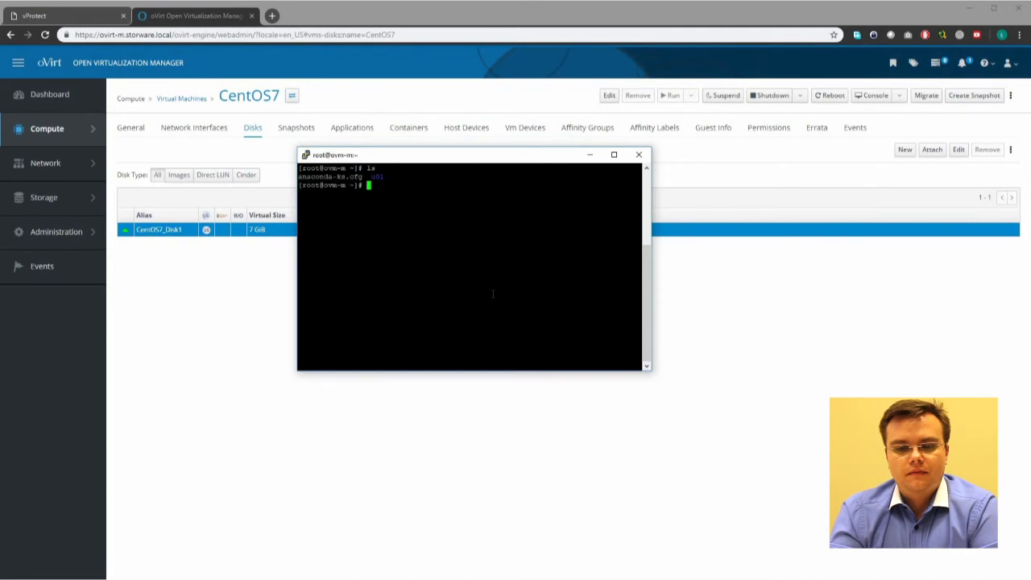
text(ls .config)
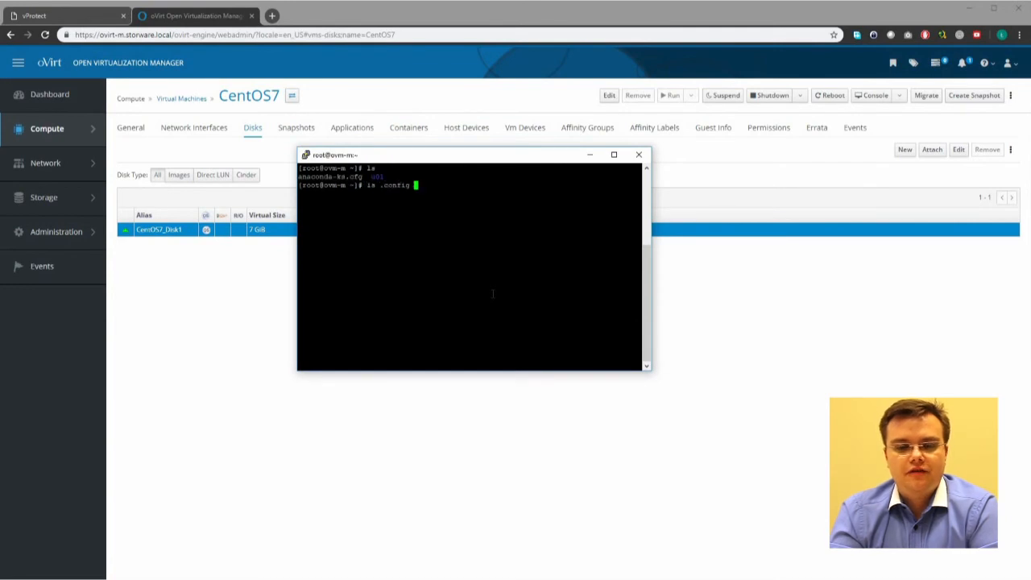
key(Return)
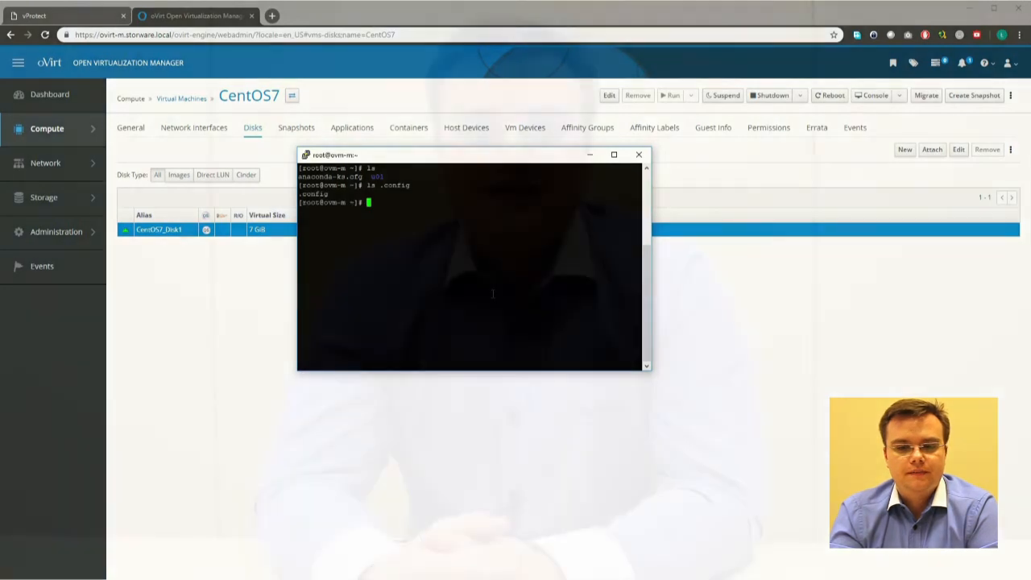